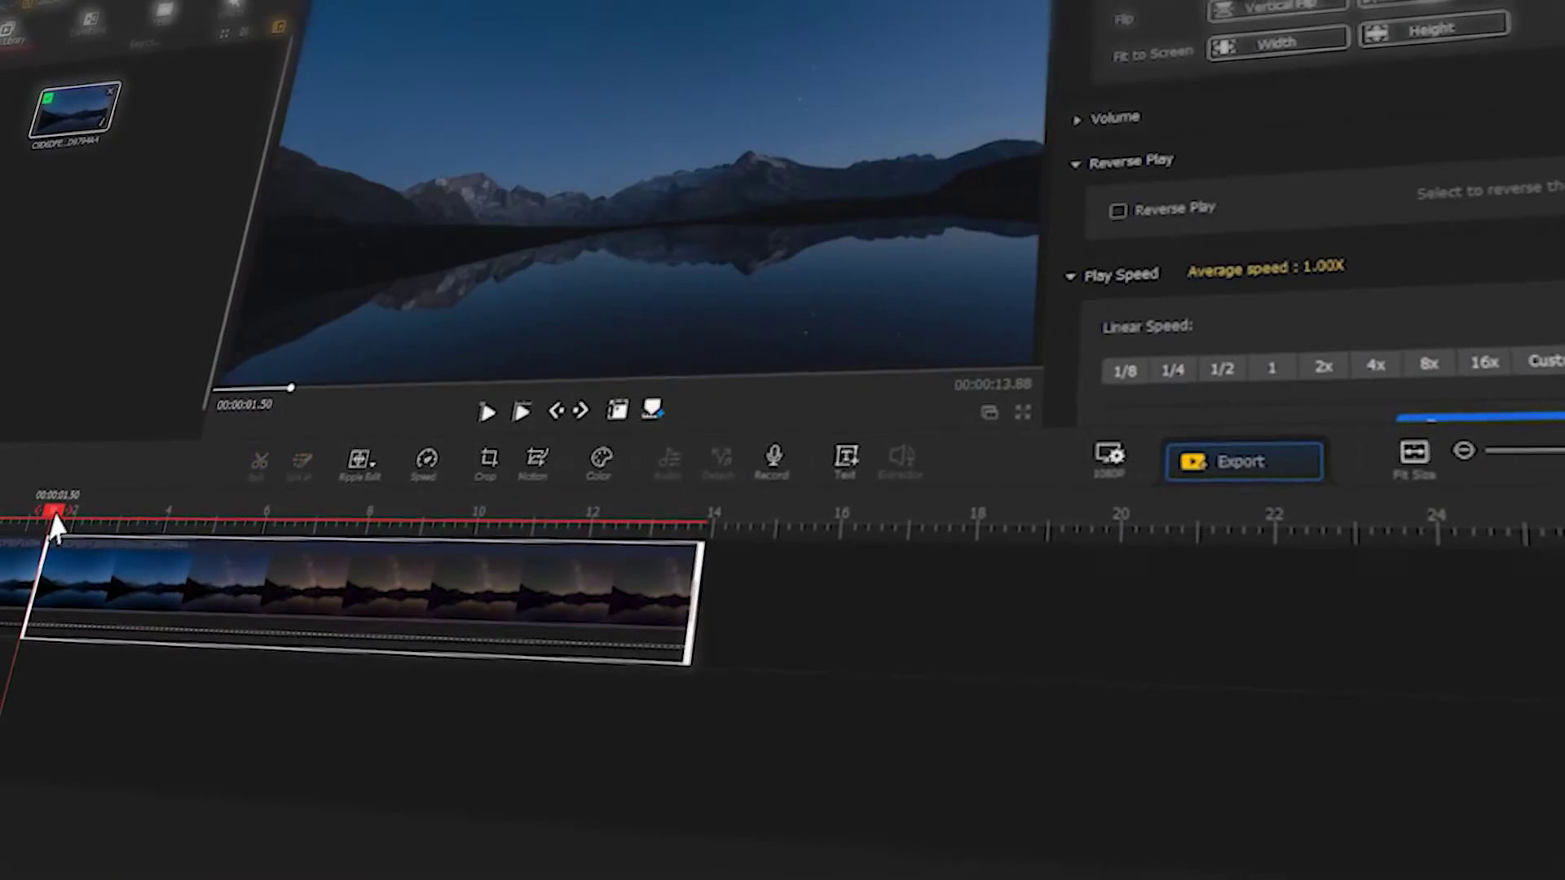
- Delete the night-sky clip, then copy and paste a clip from its context menu
{"action": "left_click", "coordinate": [265, 478]}
{"action": "key", "text": "Delete"}
{"action": "right_click", "coordinate": [189, 561]}
{"action": "left_click", "coordinate": [175, 823]}
{"action": "key", "text": "ctrl+v"}
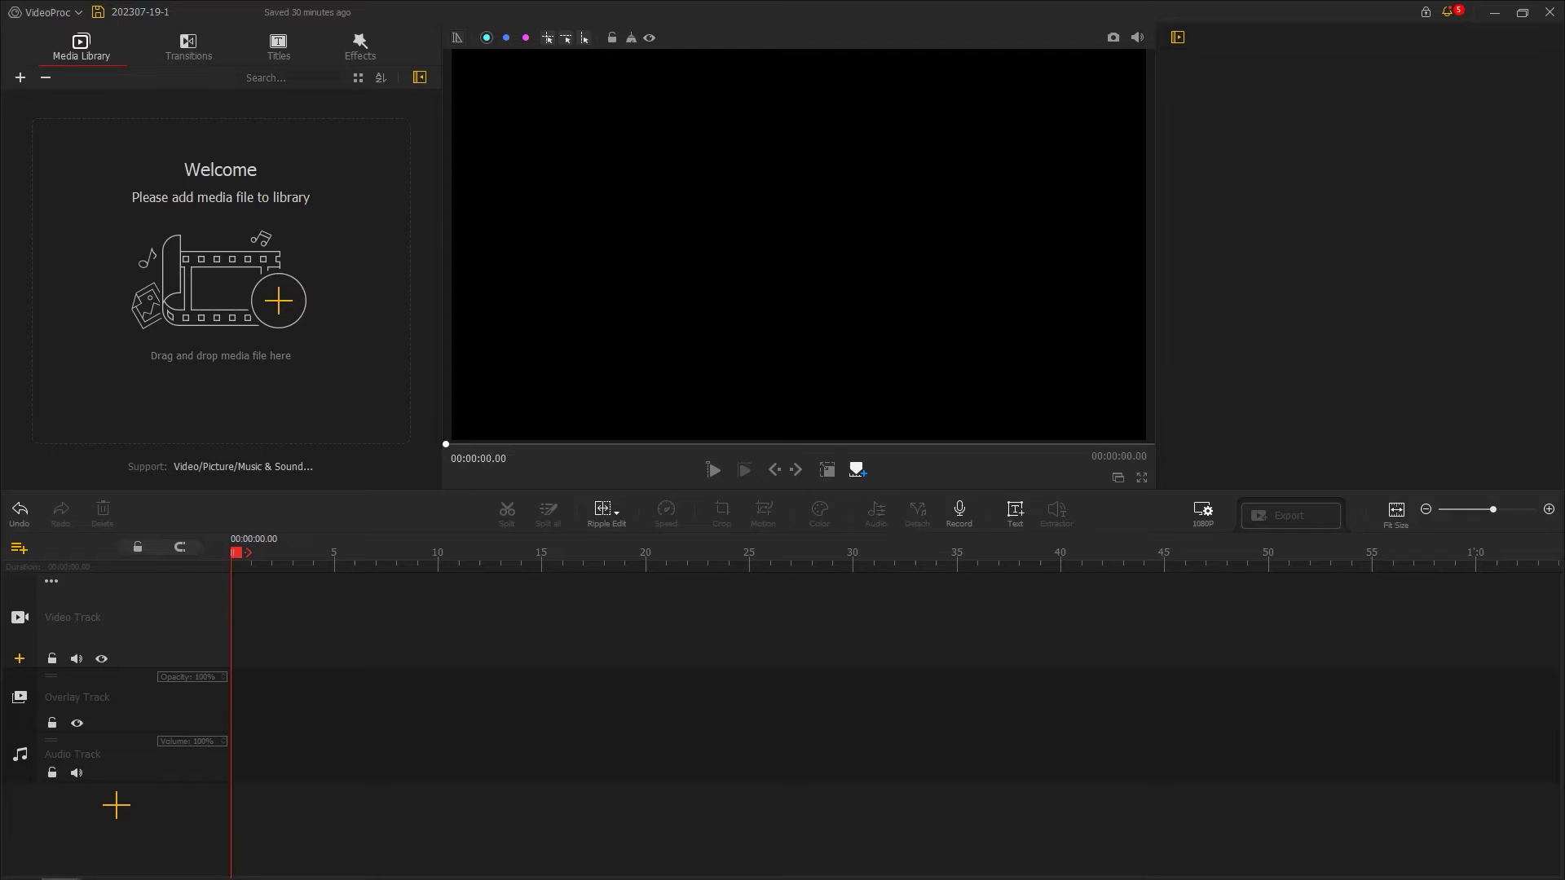
- Import the night-sky lake video, place it on the video track and fit it to frame width
{"action": "left_click_drag", "start_coordinate": [1564, 213], "coordinate": [215, 265]}
{"action": "left_click_drag", "start_coordinate": [242, 160], "coordinate": [293, 649]}
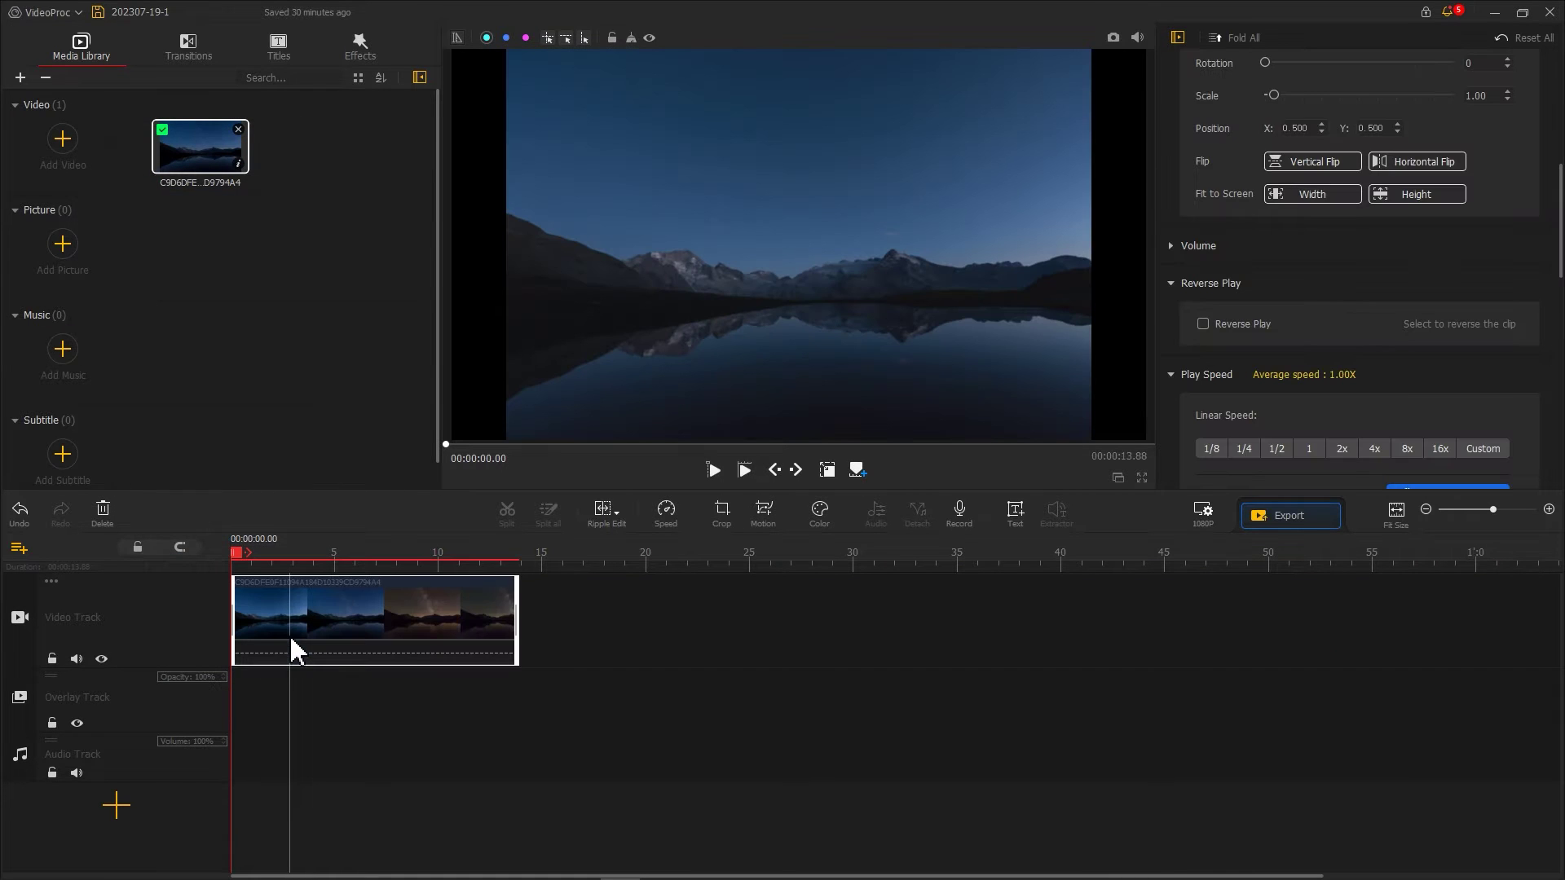
{"action": "left_click", "coordinate": [1312, 200]}
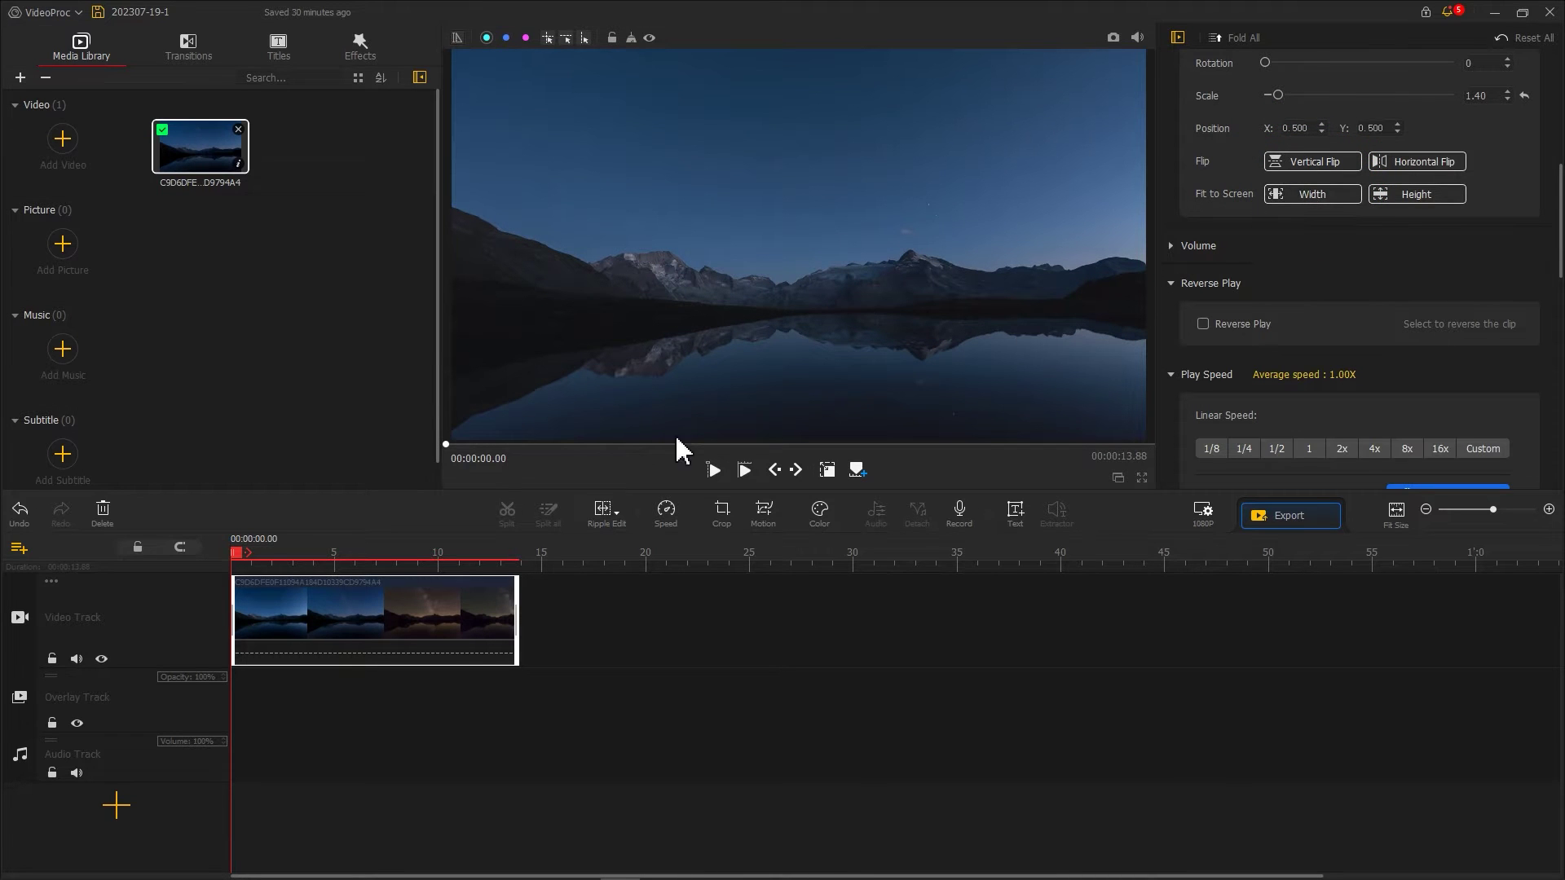
{"action": "left_click_drag", "start_coordinate": [239, 560], "coordinate": [523, 567]}
- Split the night-sky clip at 1.50 s and at 8.66 s
{"action": "scroll", "coordinate": [530, 577], "scroll_direction": "up", "scroll_amount": 3}
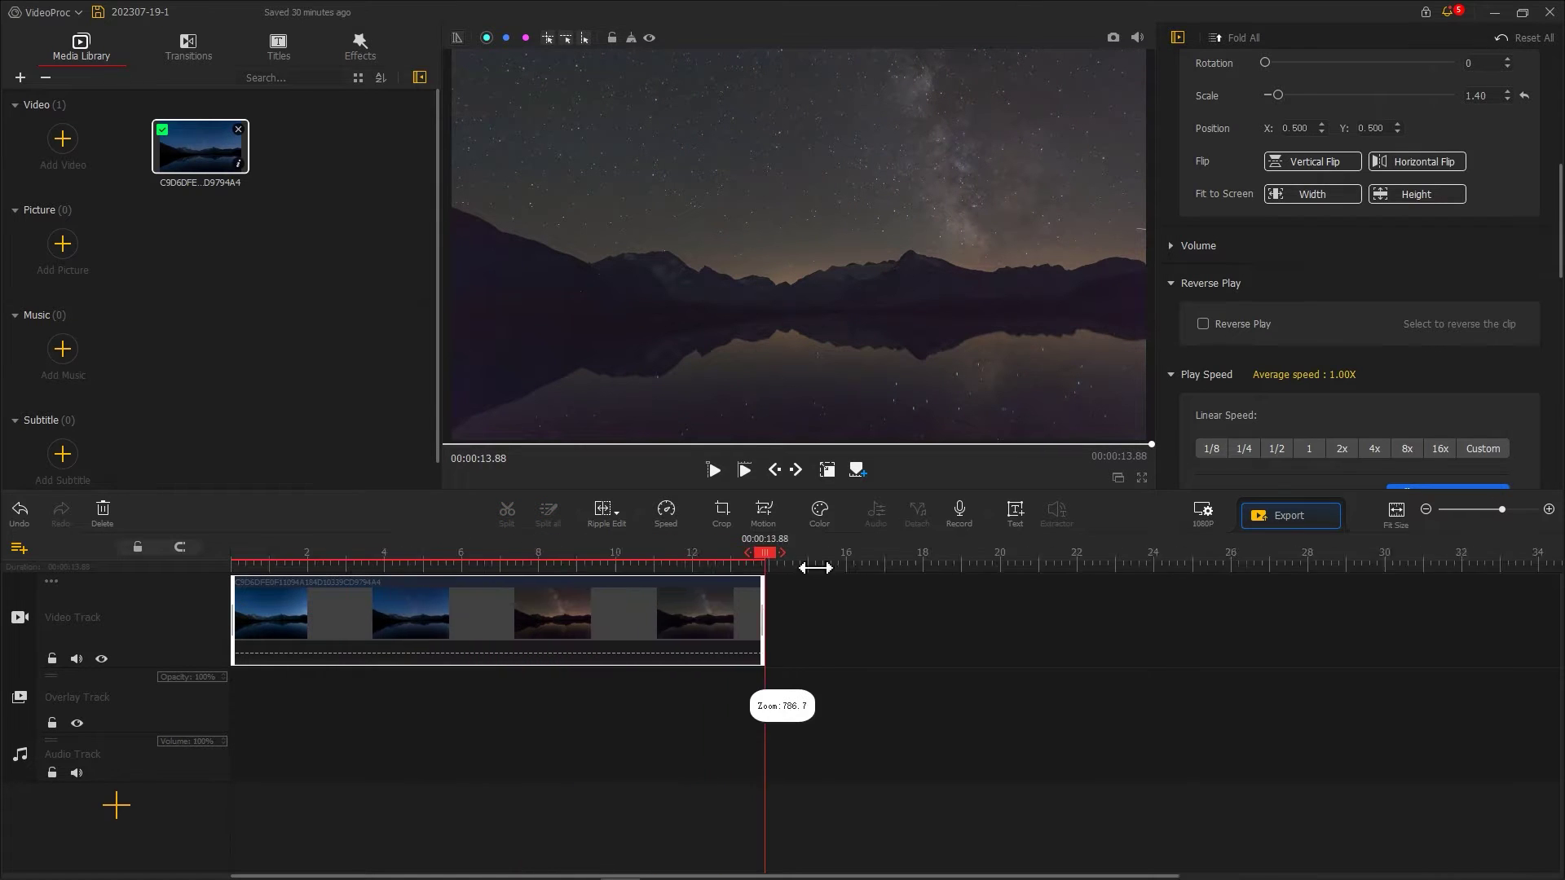
{"action": "left_click_drag", "start_coordinate": [915, 553], "coordinate": [387, 565]}
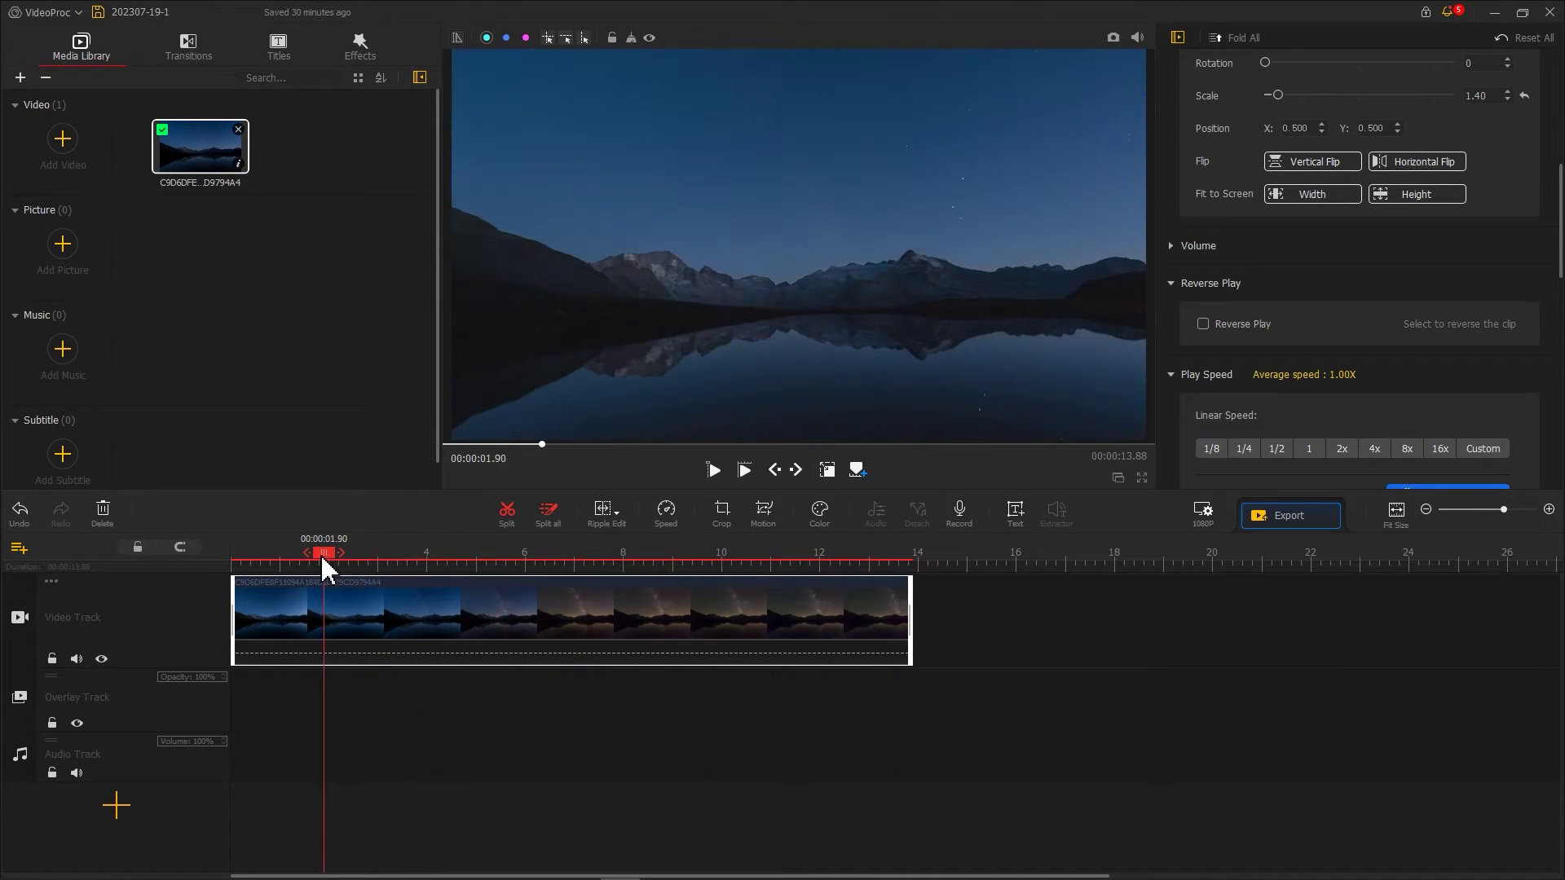
{"action": "left_click", "coordinate": [506, 512]}
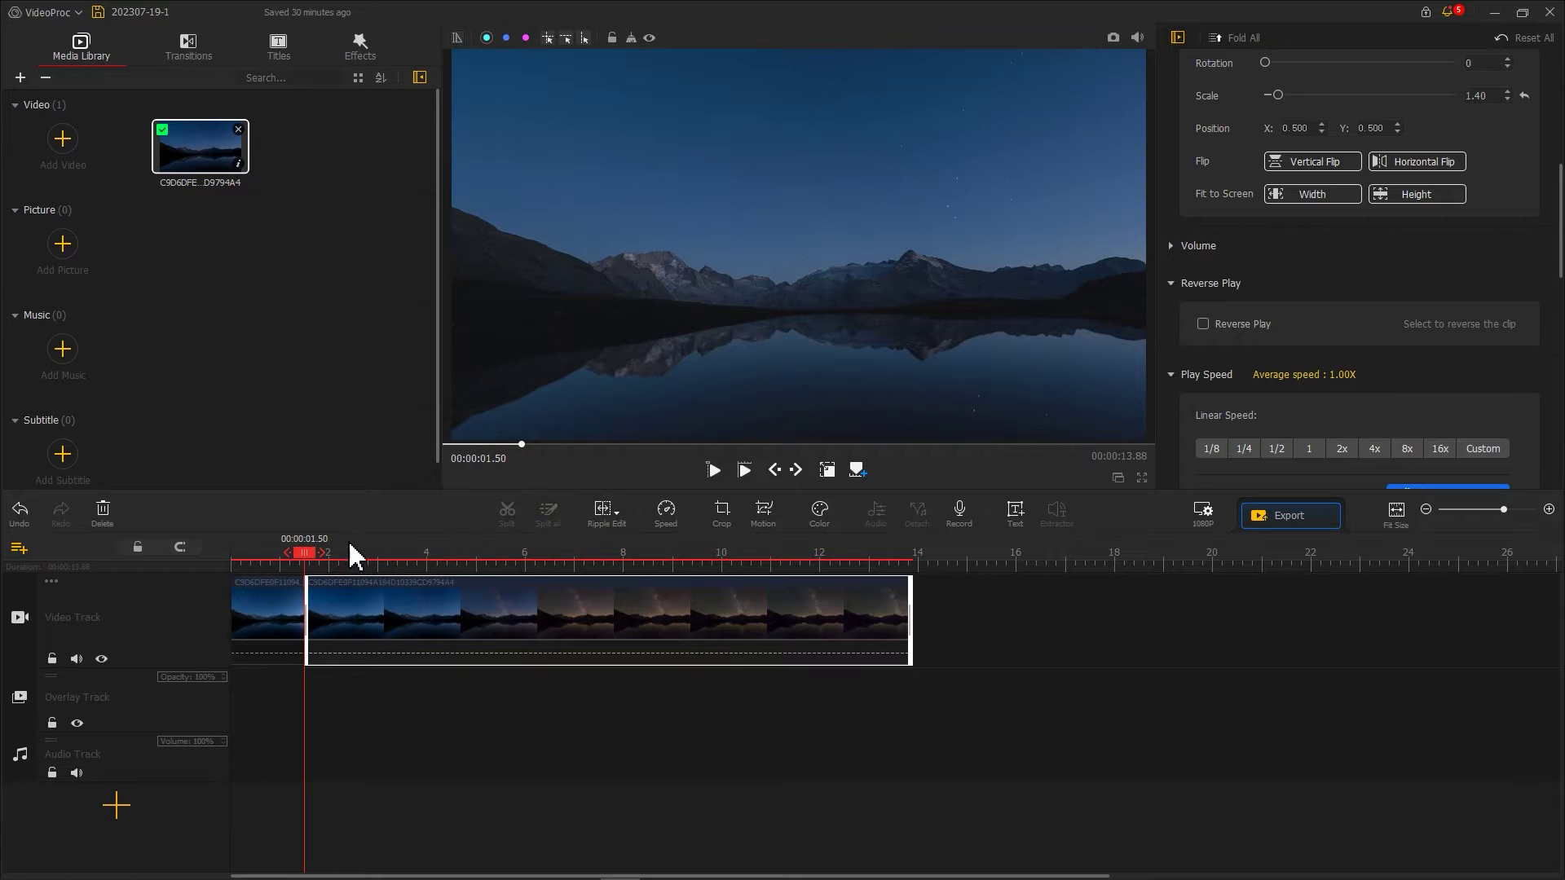
{"action": "left_click_drag", "start_coordinate": [309, 557], "coordinate": [646, 558]}
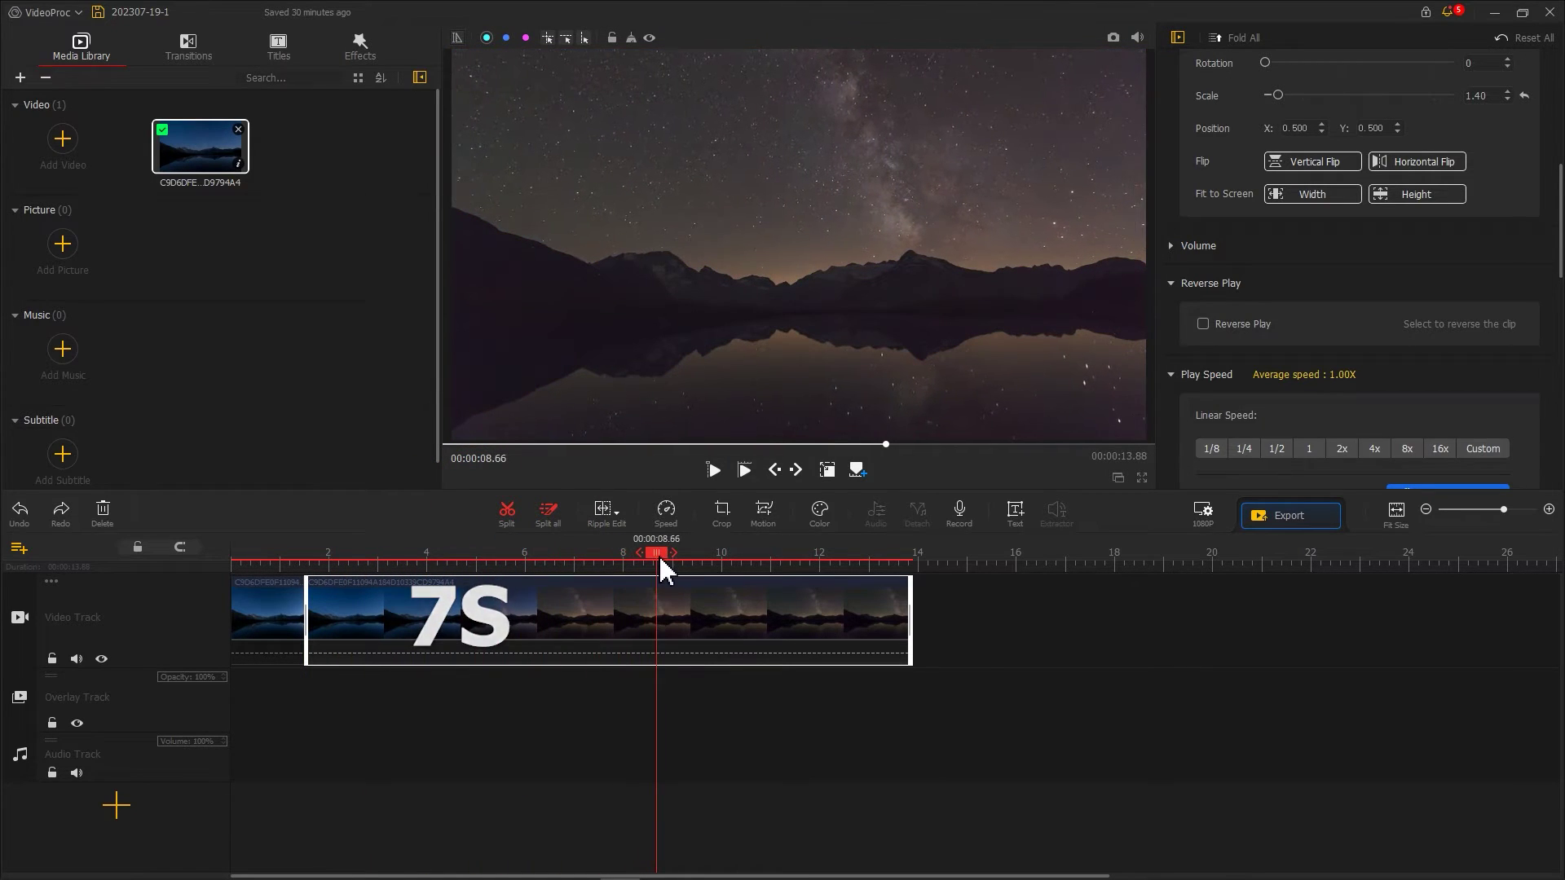
{"action": "left_click", "coordinate": [507, 513]}
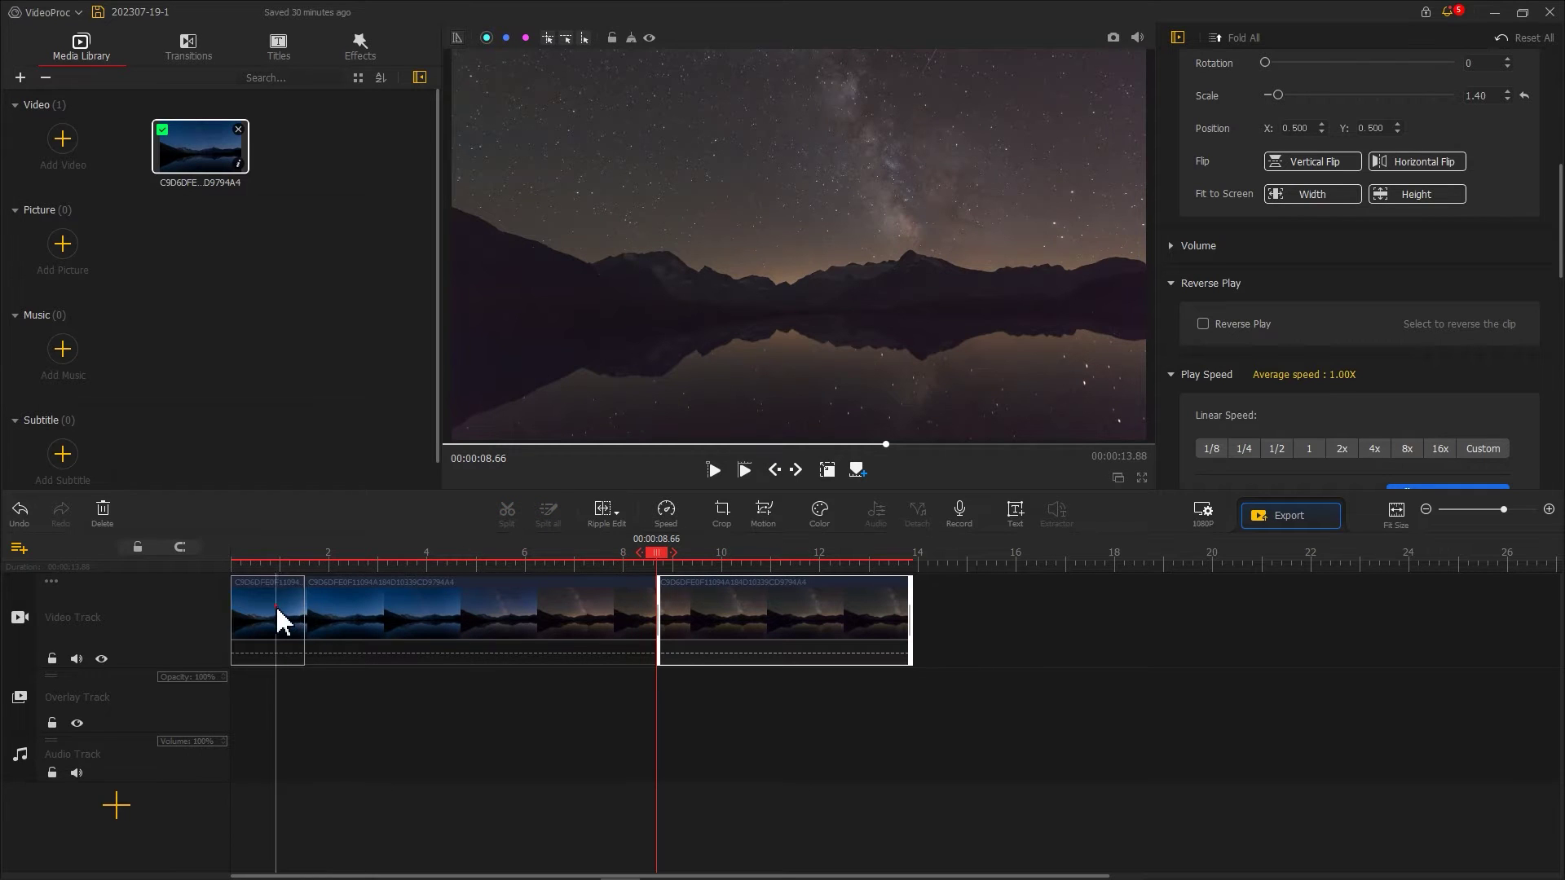
- Delete the first and last pieces, keeping the 7.16 s middle section selected
{"action": "left_click", "coordinate": [277, 621]}
{"action": "key", "text": "Delete"}
{"action": "left_click", "coordinate": [612, 614]}
{"action": "key", "text": "Delete"}
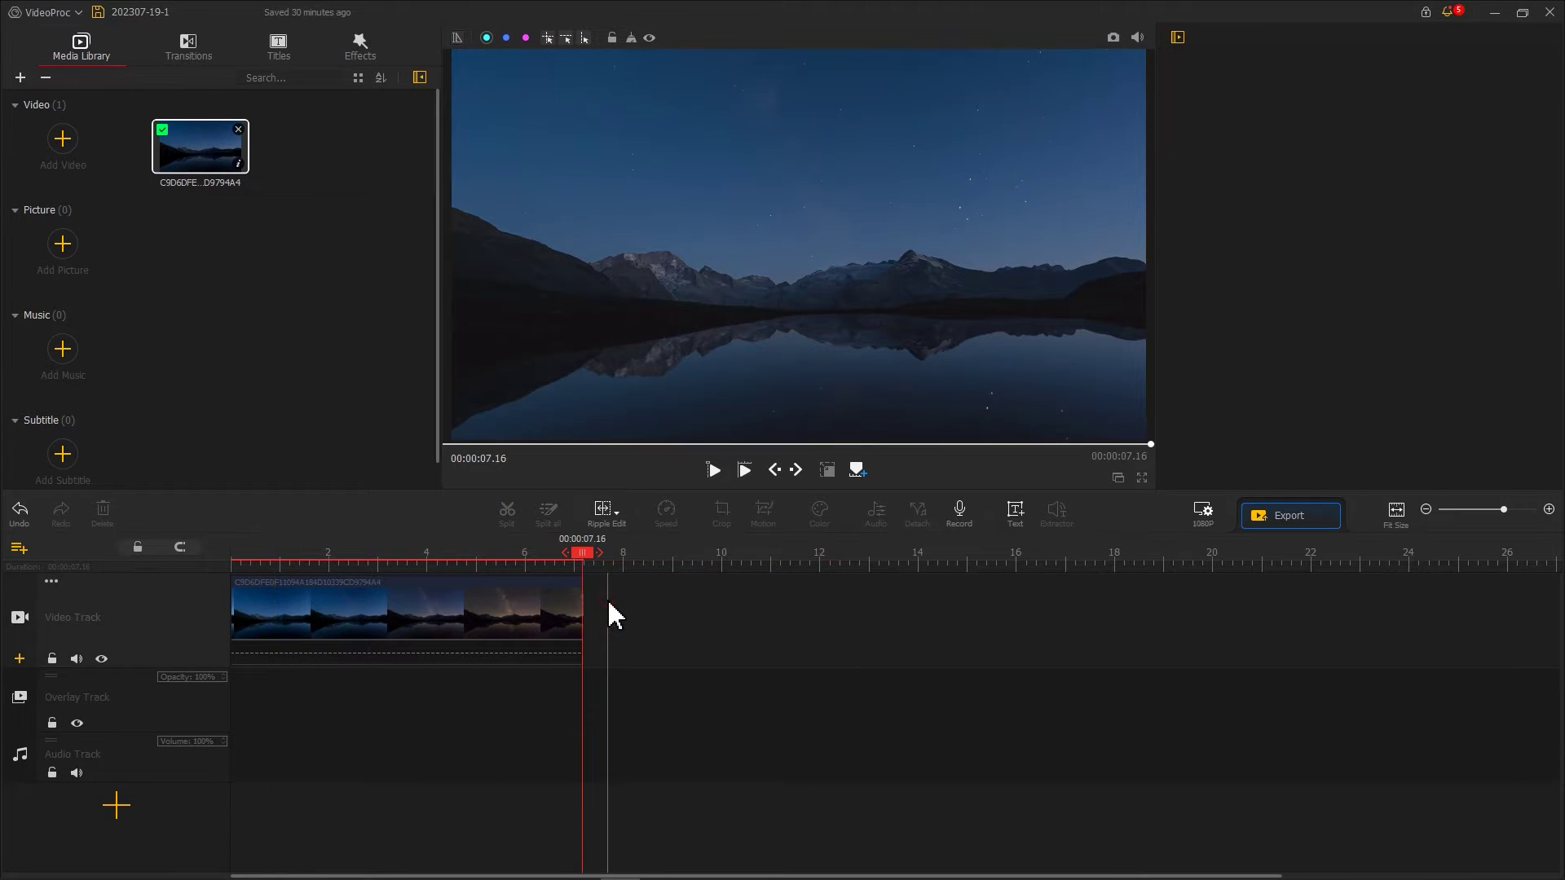
{"action": "left_click", "coordinate": [445, 620]}
- Paste a night-sky clip copy on the overlay track, positioned to start at 5.66 s
{"action": "right_click", "coordinate": [449, 622]}
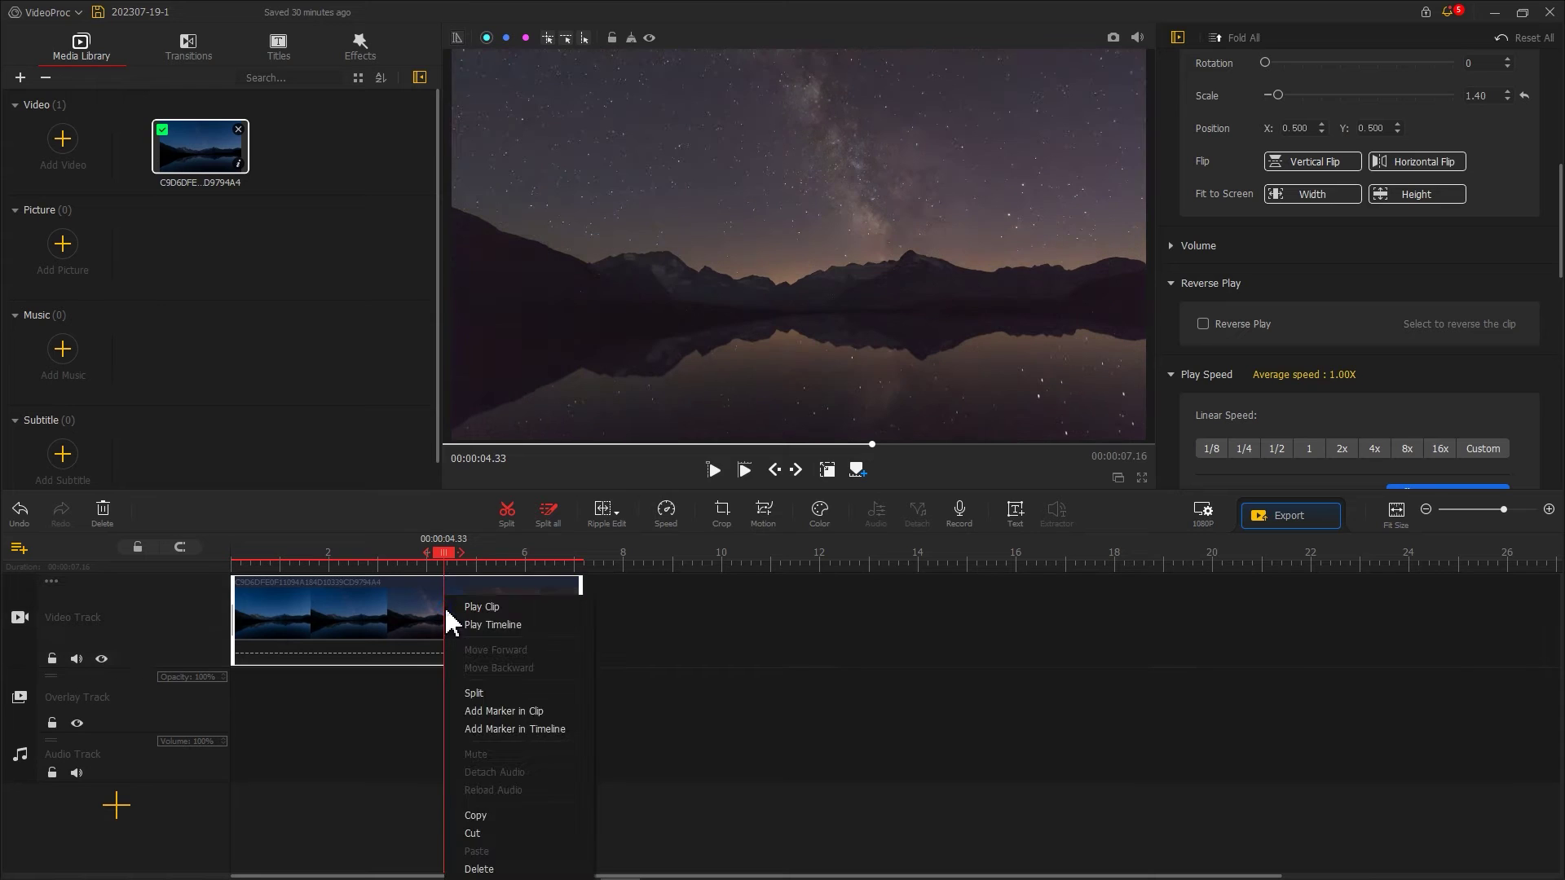
{"action": "left_click", "coordinate": [475, 816]}
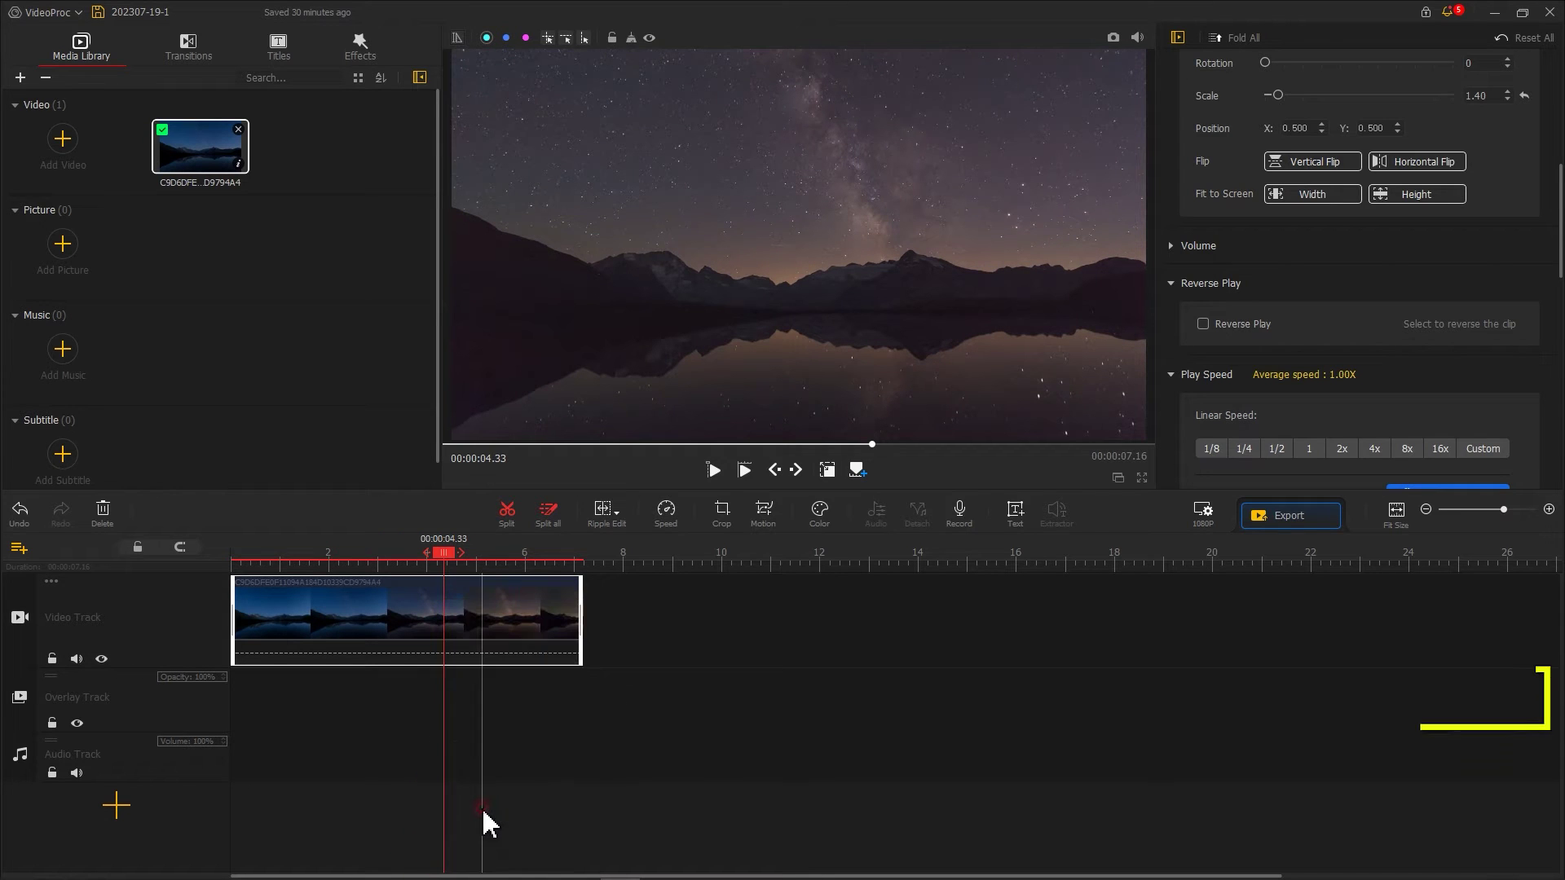
{"action": "left_click", "coordinate": [419, 744]}
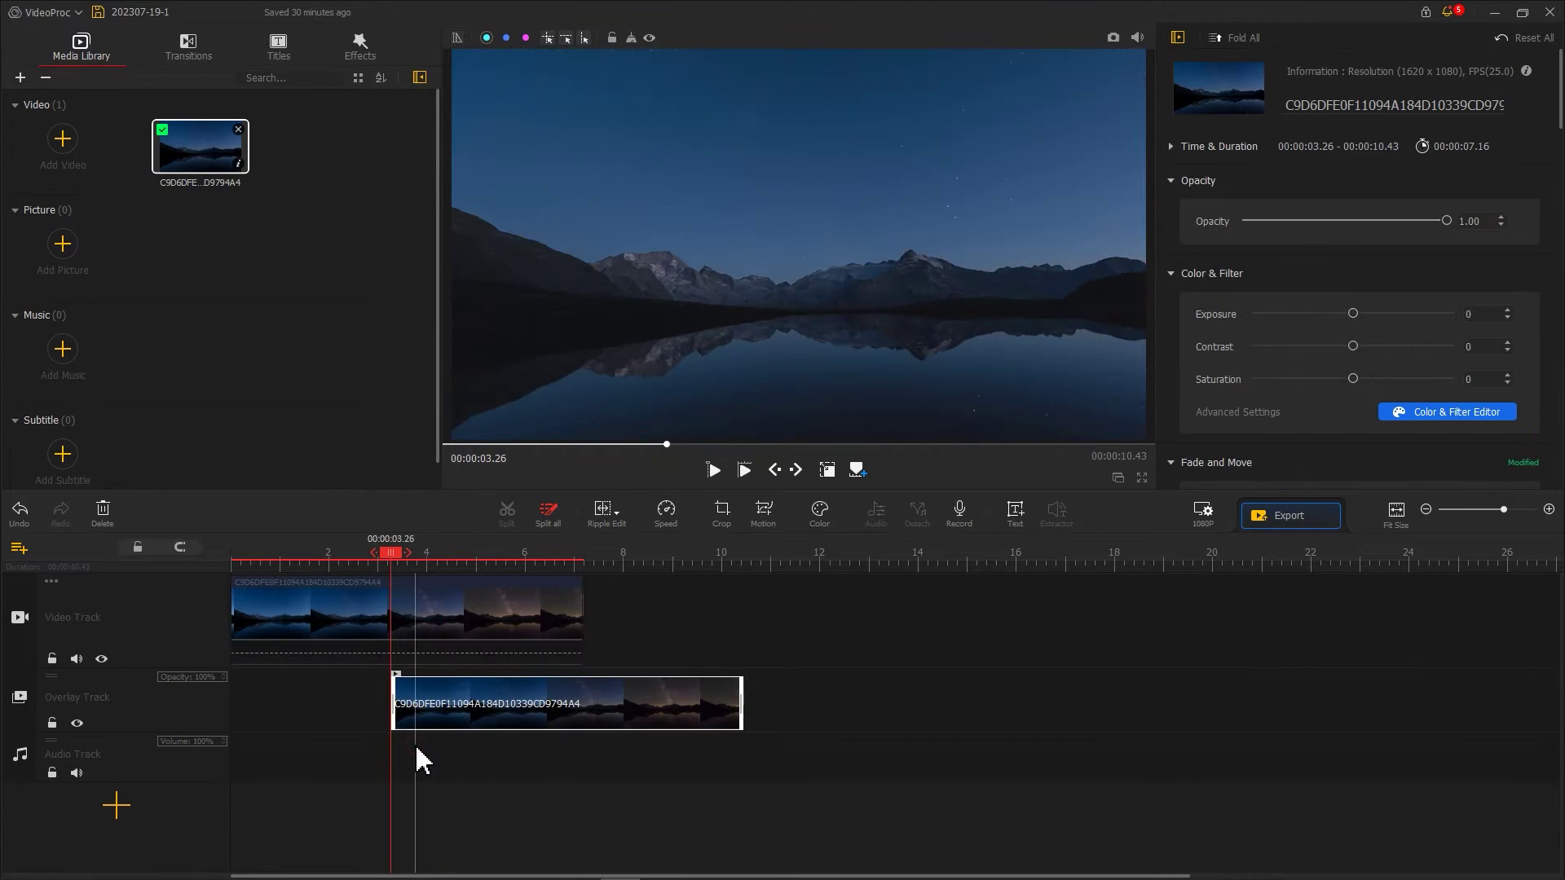
{"action": "left_click_drag", "start_coordinate": [418, 724], "coordinate": [617, 731]}
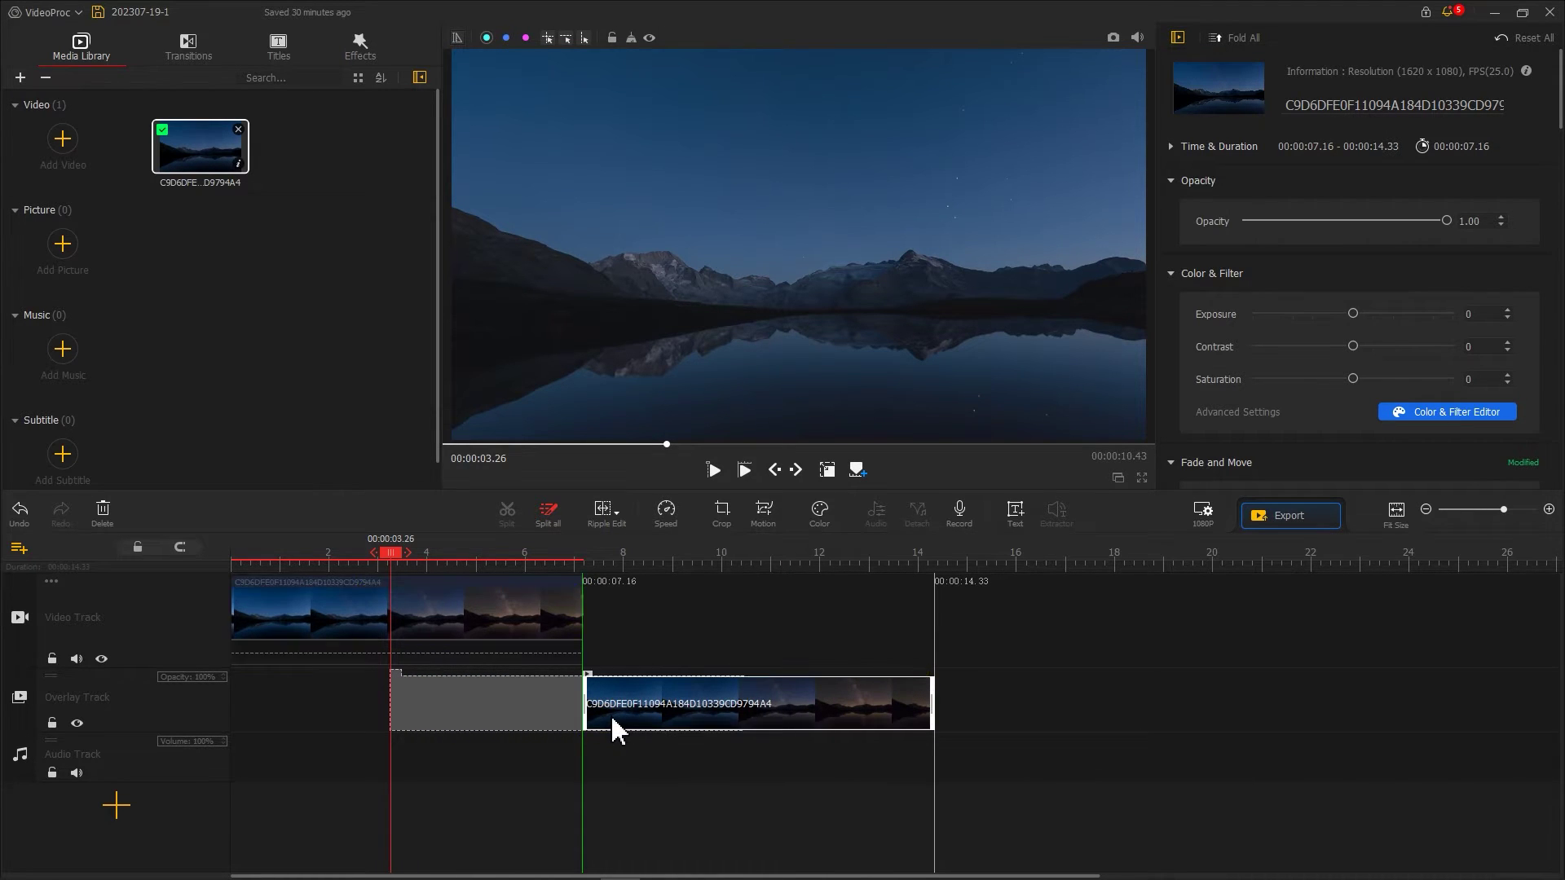
{"action": "left_click_drag", "start_coordinate": [610, 714], "coordinate": [506, 700]}
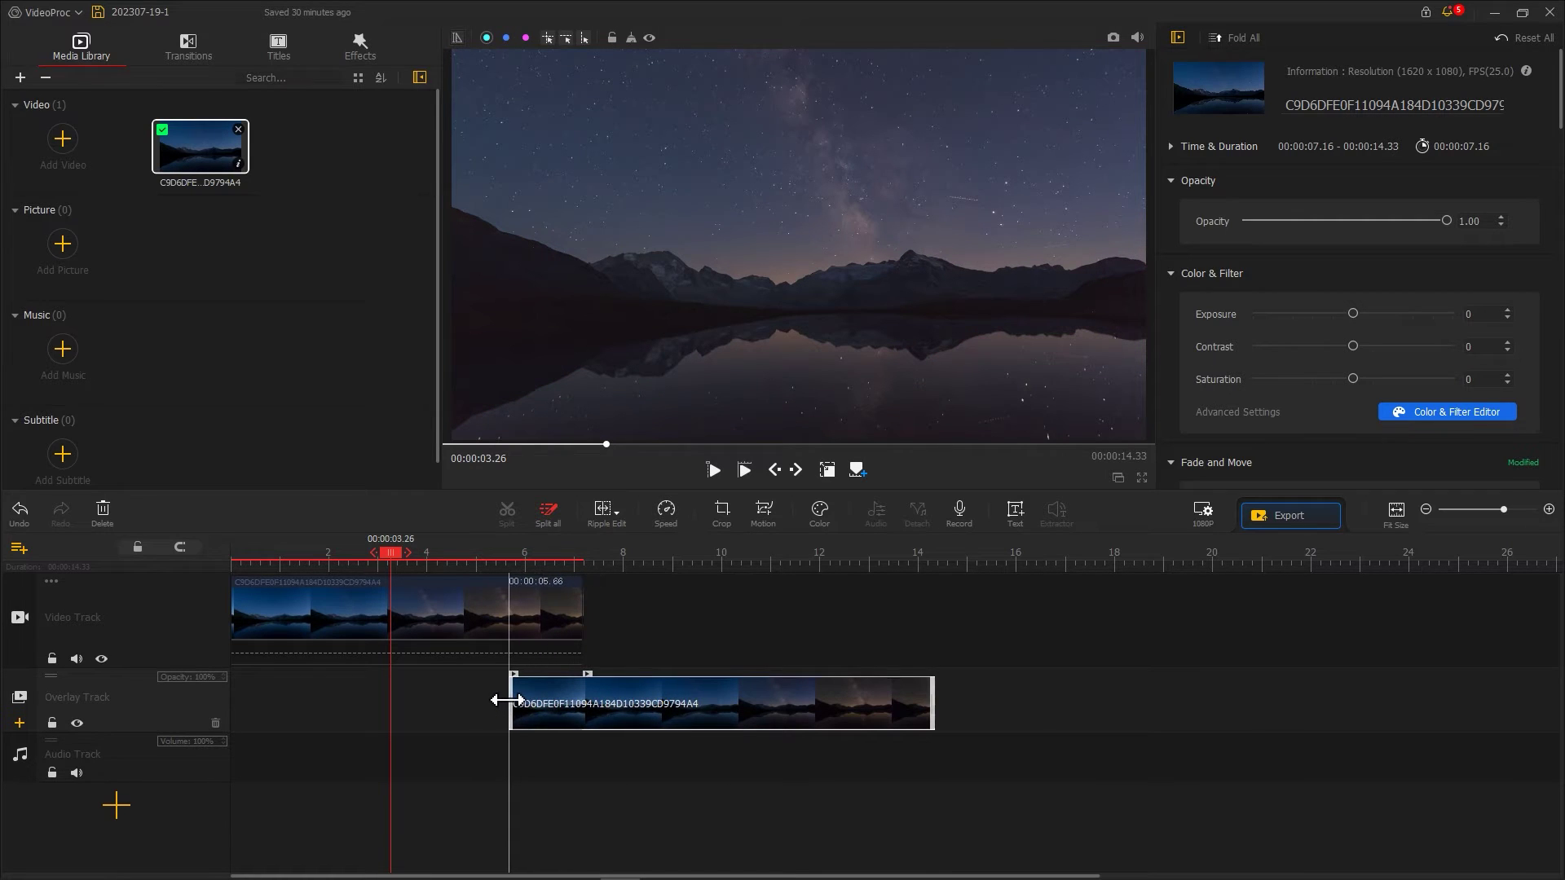
{"action": "left_click_drag", "start_coordinate": [506, 701], "coordinate": [507, 702]}
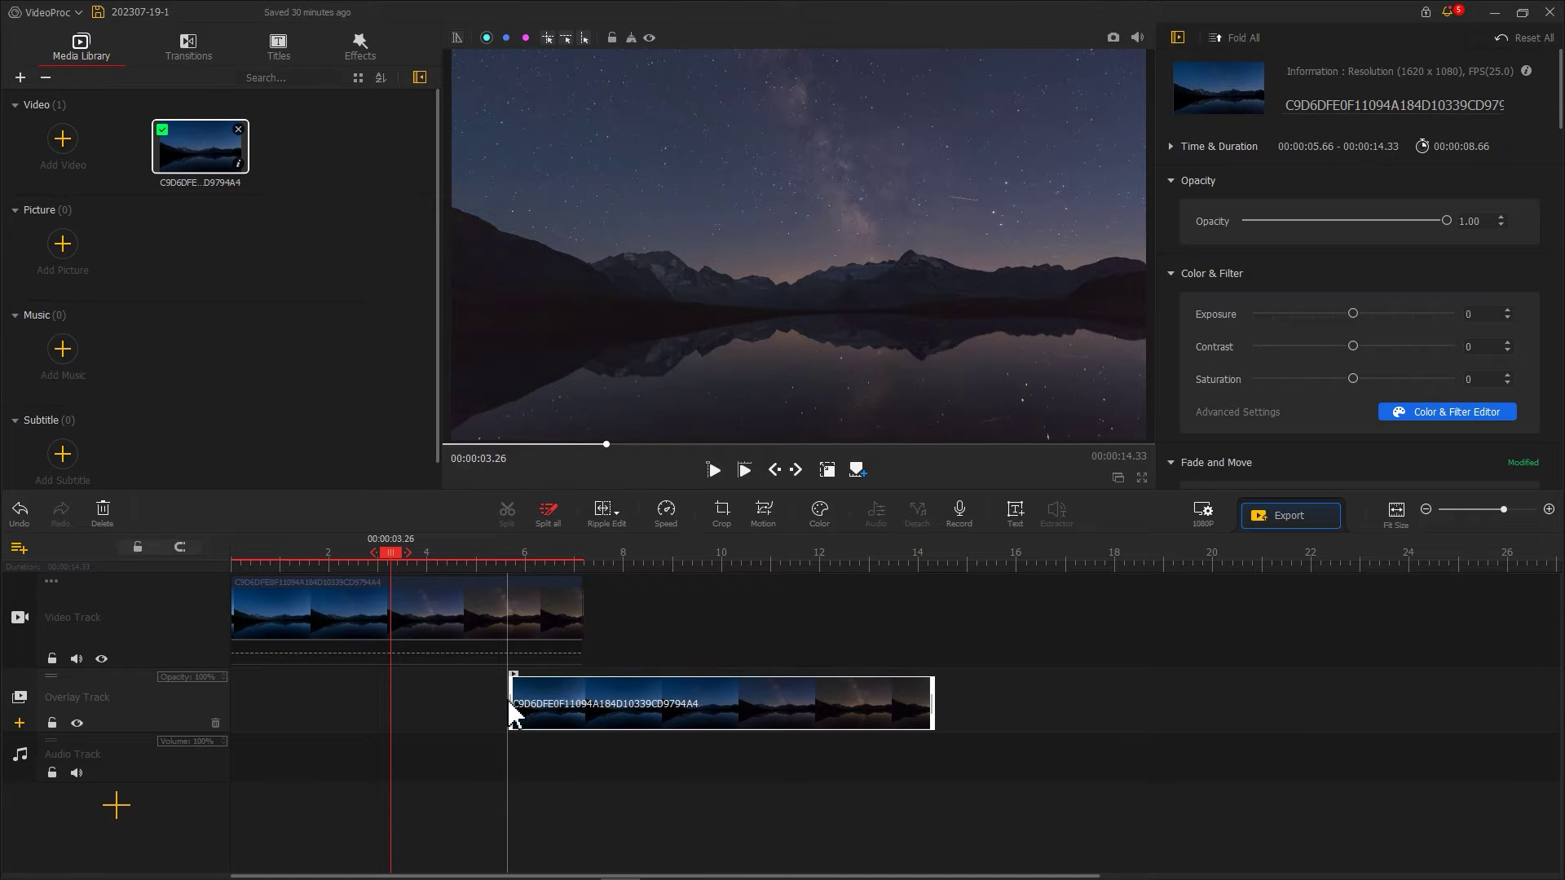
- Split the overlay copy at 7.16 s and delete the part after it
{"action": "left_click_drag", "start_coordinate": [391, 553], "coordinate": [580, 570]}
{"action": "left_click", "coordinate": [507, 515]}
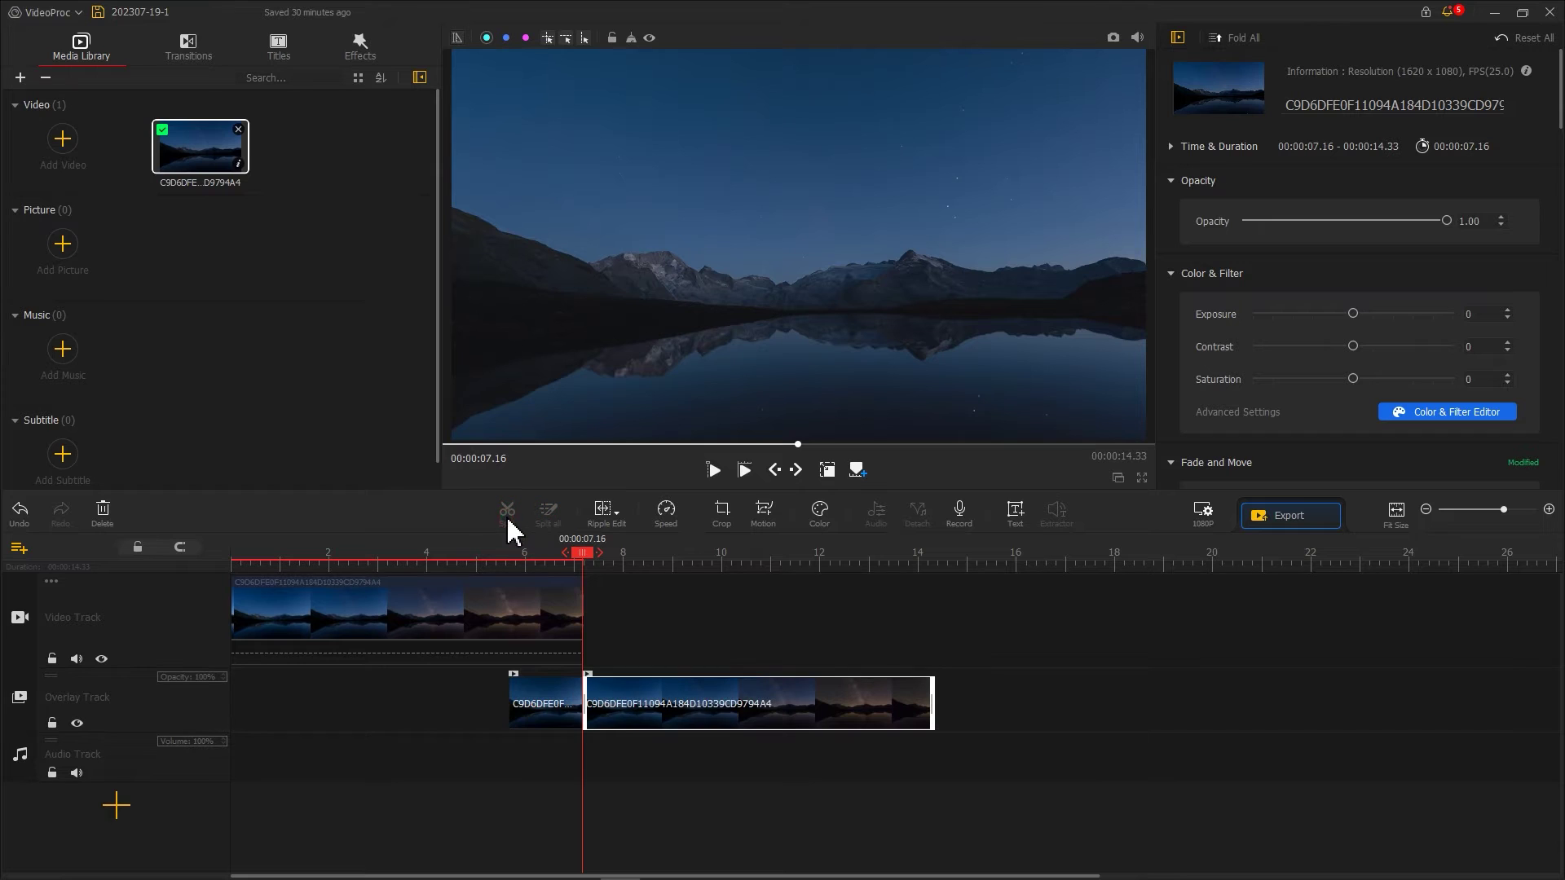
{"action": "right_click", "coordinate": [667, 693]}
{"action": "left_click", "coordinate": [739, 848]}
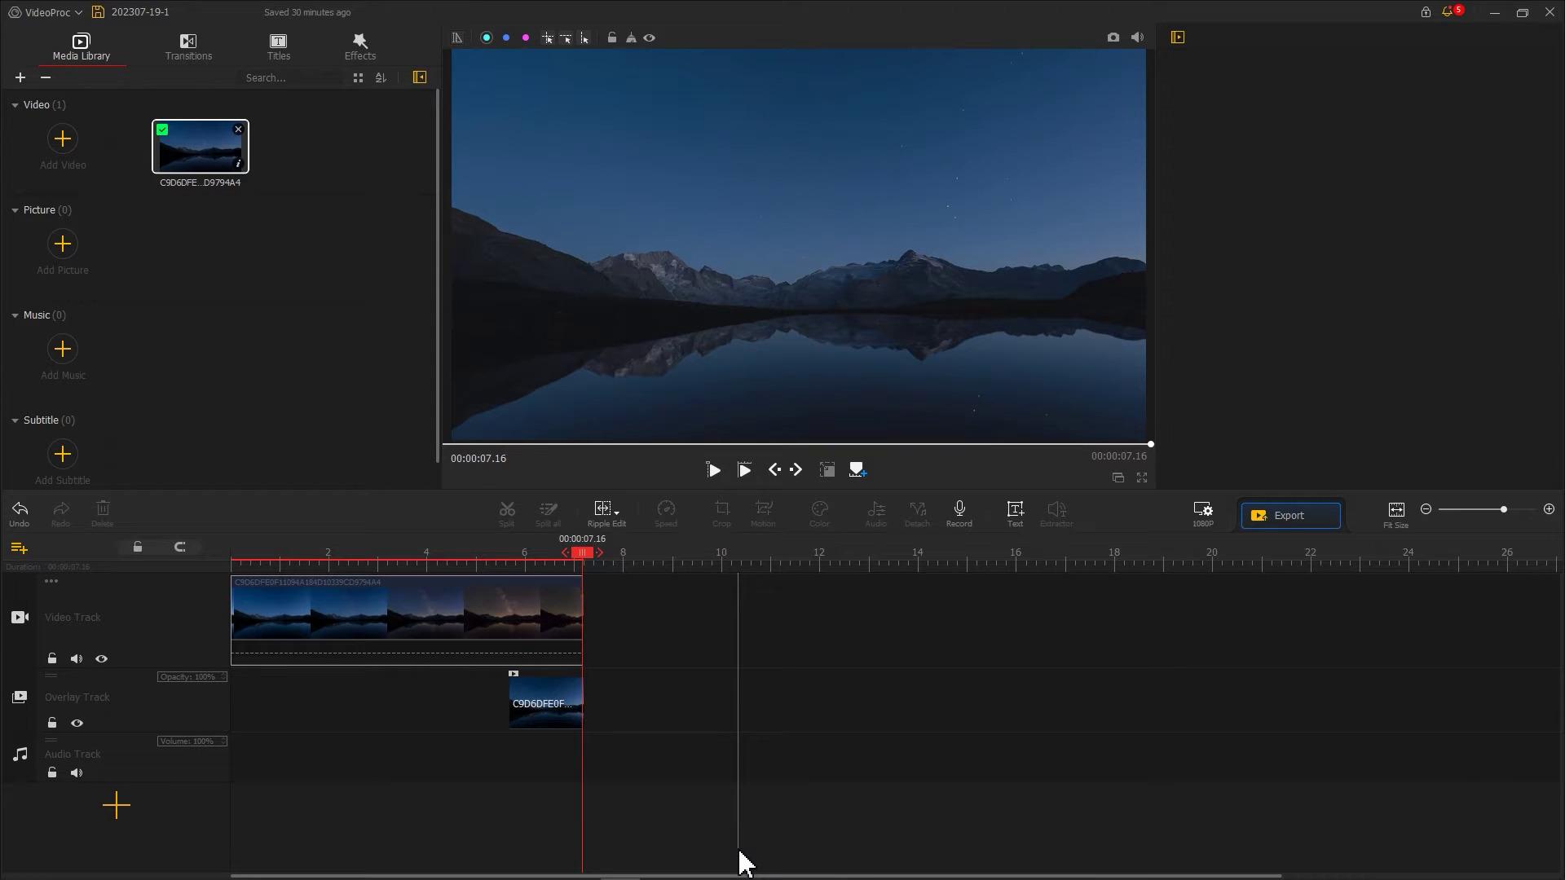
- Give the overlay clip a 1.41 s fade-in and preview the sequence
{"action": "left_click", "coordinate": [551, 717]}
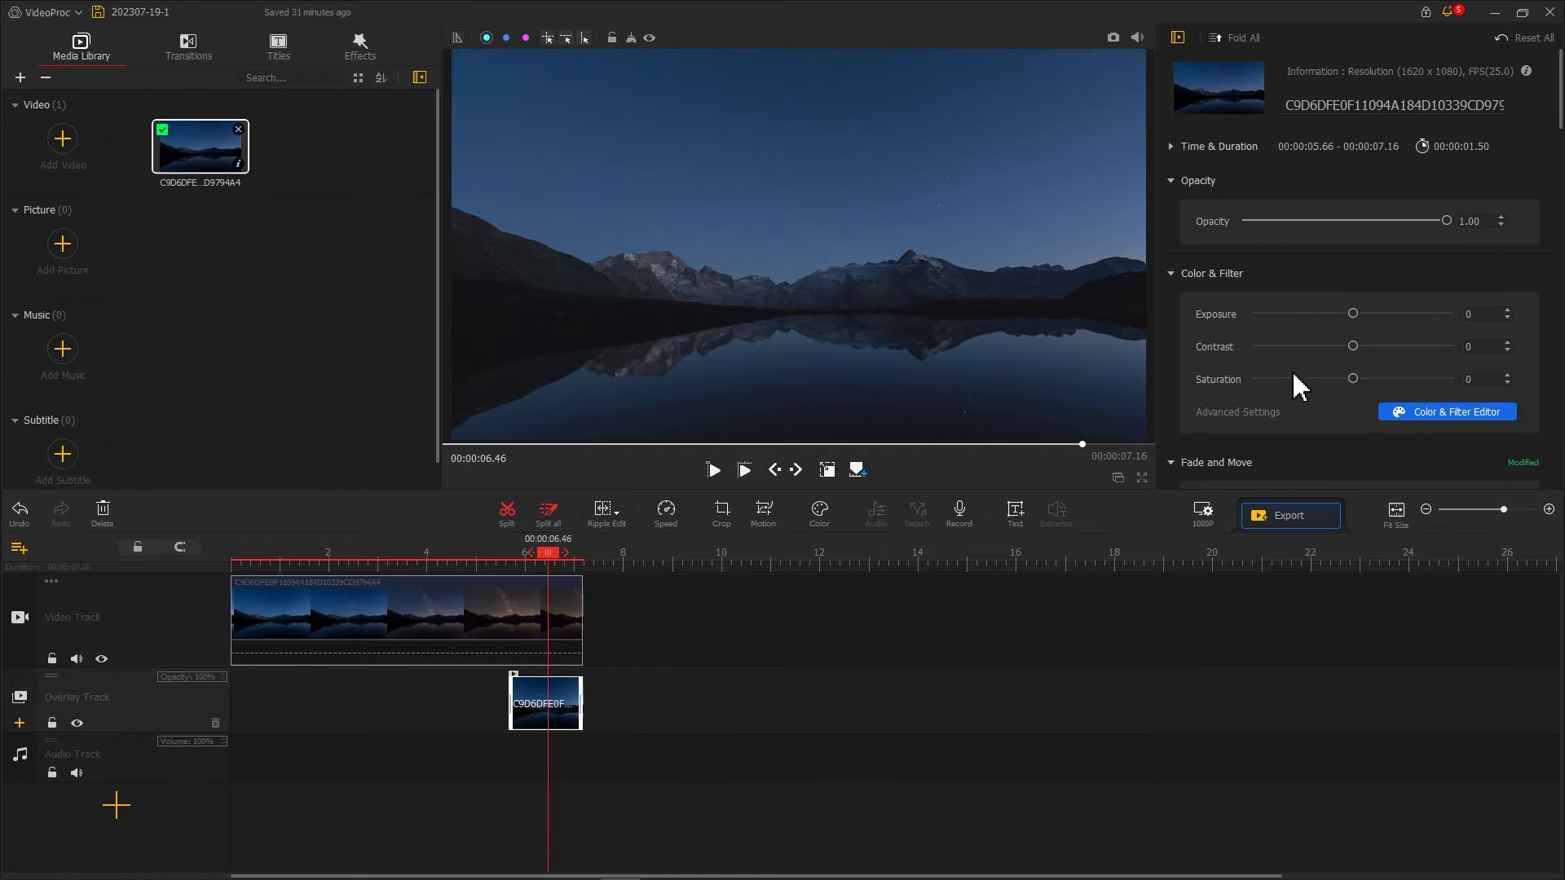
{"action": "scroll", "coordinate": [1296, 377], "scroll_direction": "down", "scroll_amount": 5}
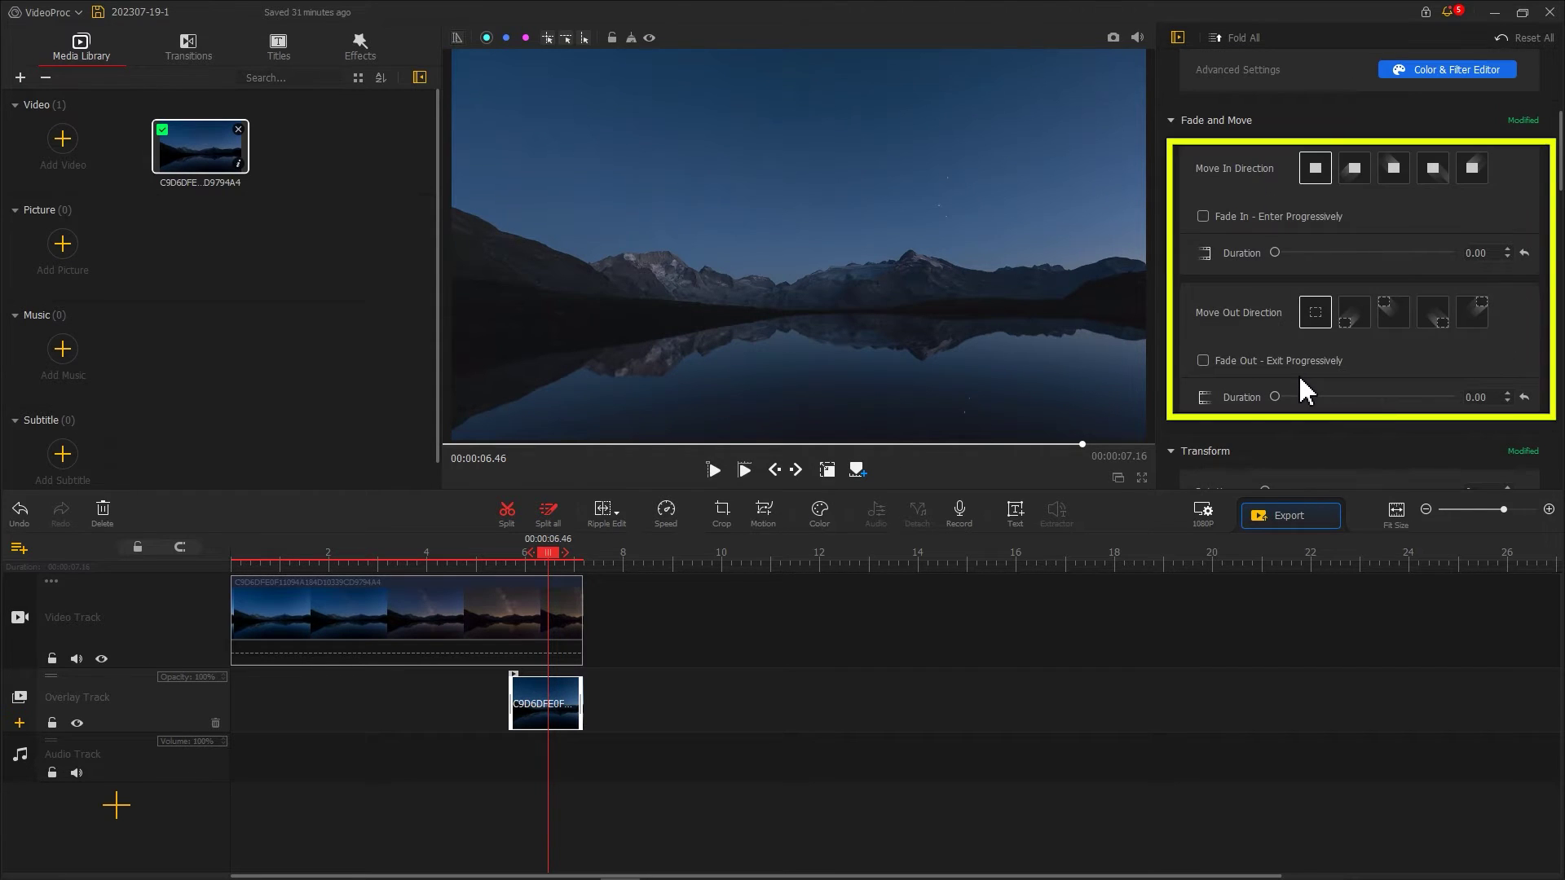
{"action": "left_click", "coordinate": [1204, 216]}
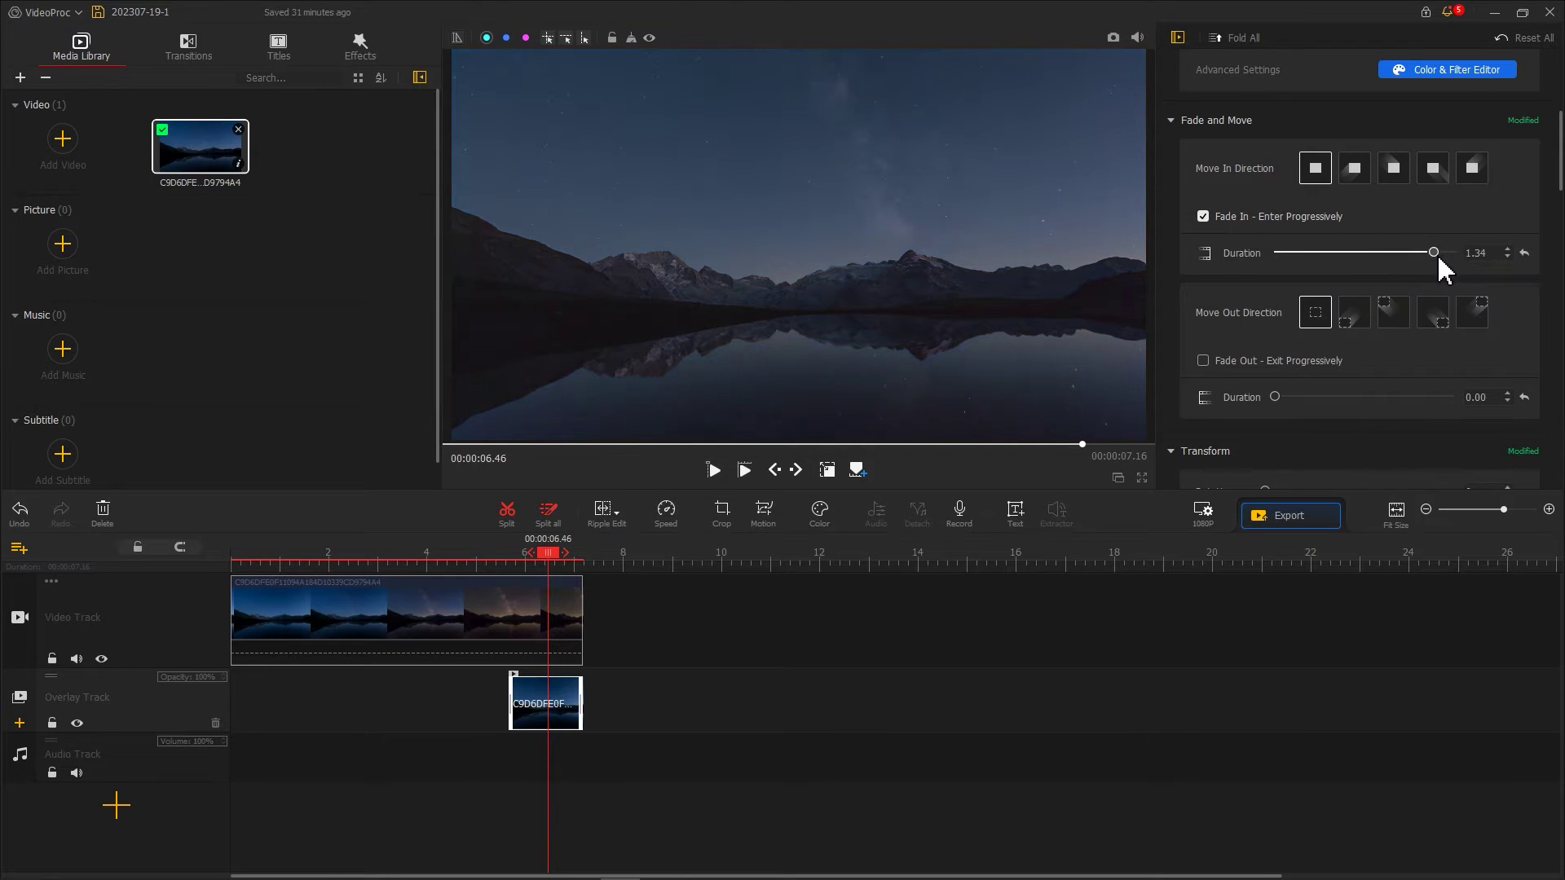
{"action": "left_click_drag", "start_coordinate": [1439, 259], "coordinate": [1443, 261]}
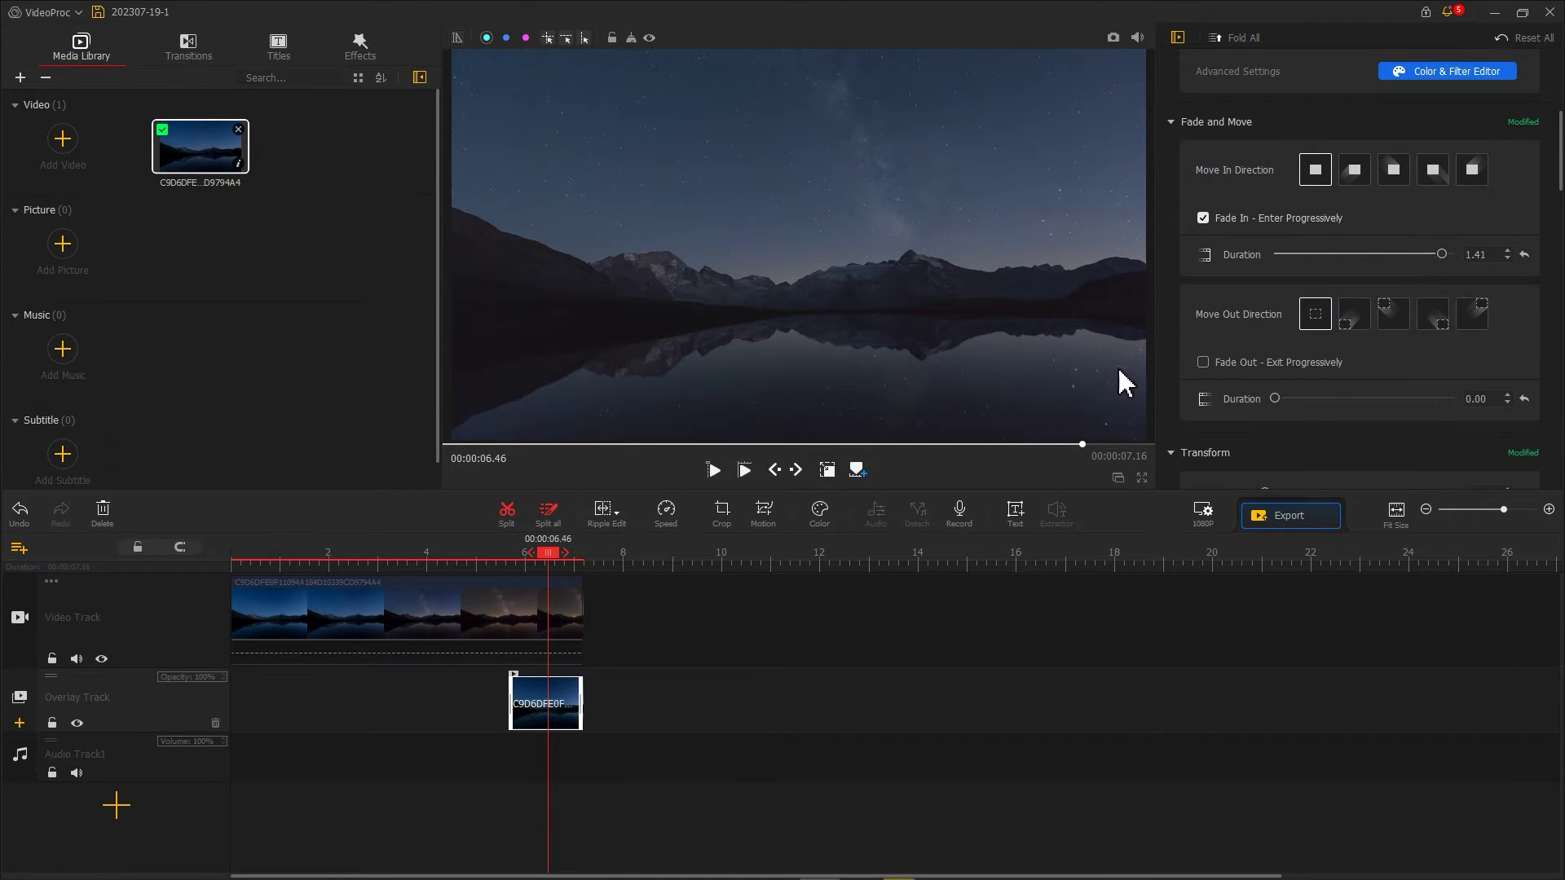
{"action": "left_click", "coordinate": [744, 471]}
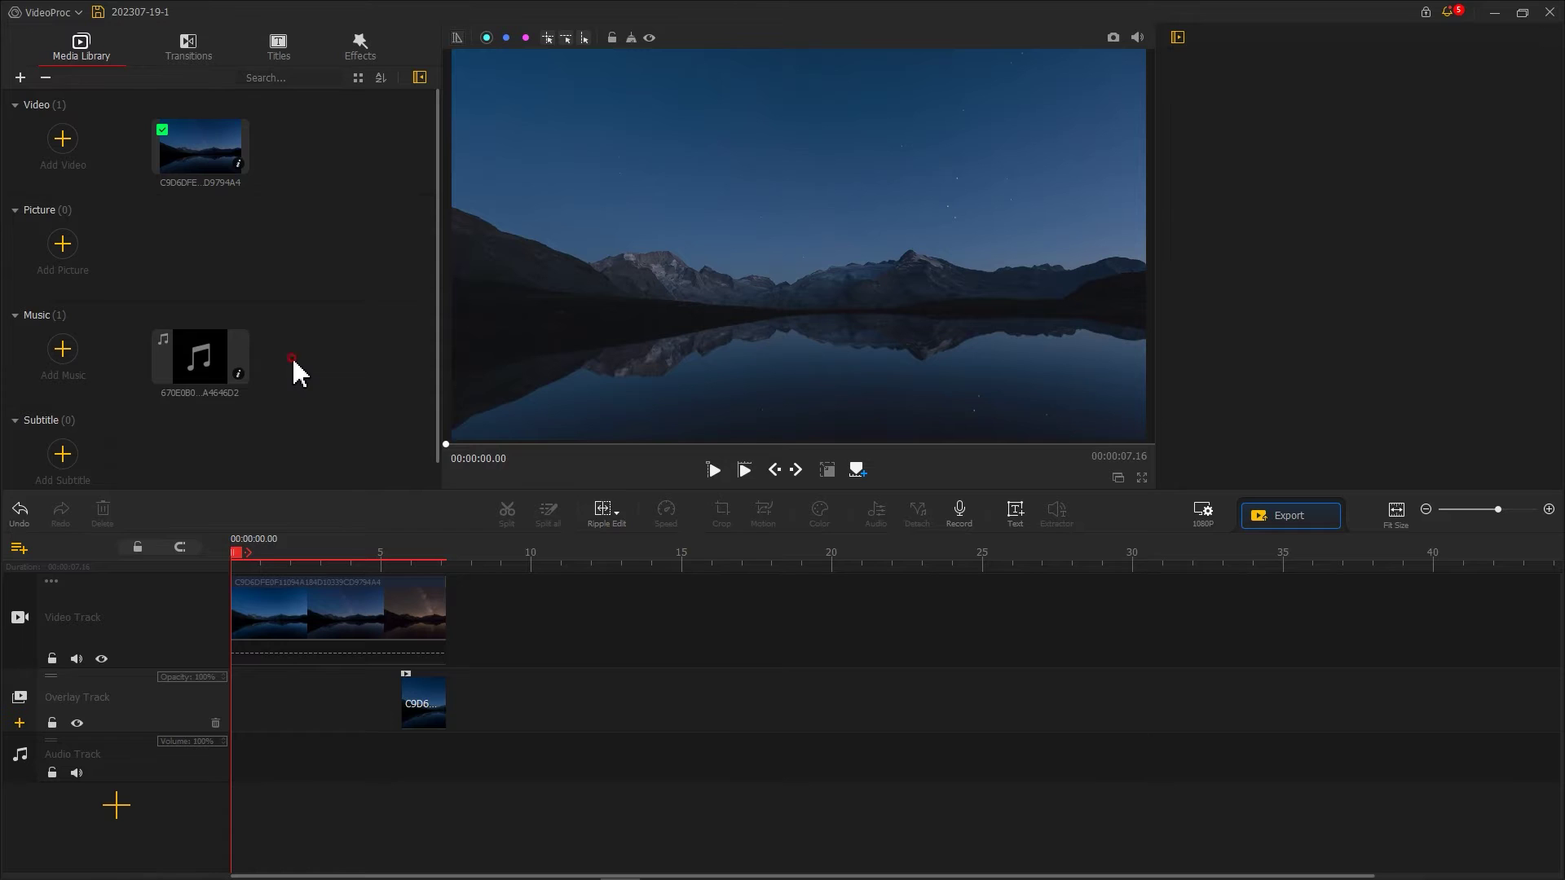
- Put the music on the audio track and delete everything after 7.16 s
{"action": "left_click_drag", "start_coordinate": [204, 358], "coordinate": [244, 762]}
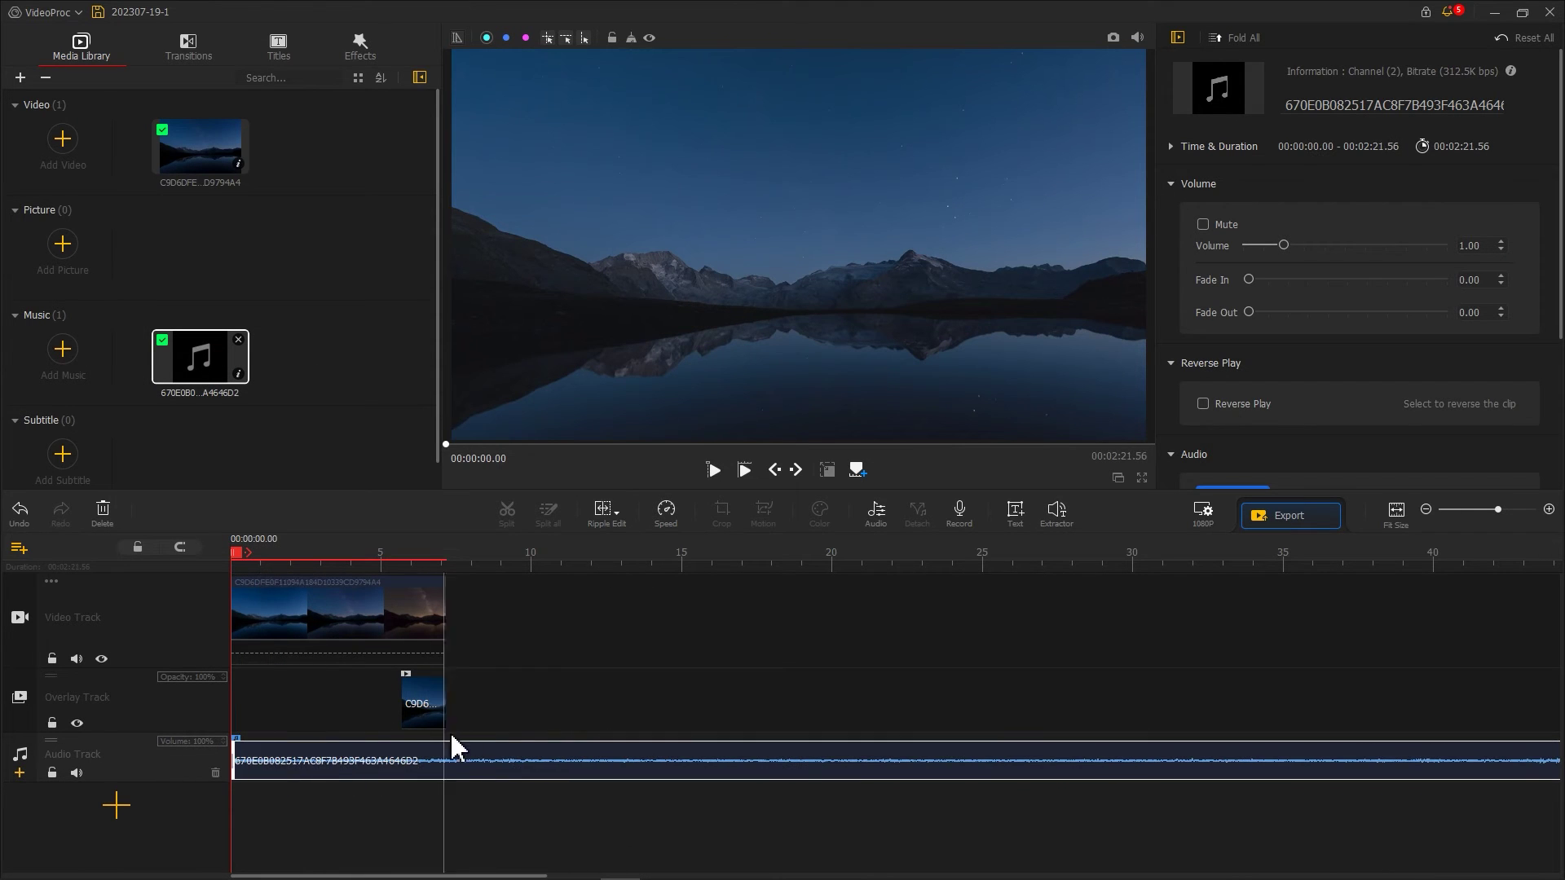
{"action": "left_click", "coordinate": [509, 521]}
{"action": "right_click", "coordinate": [517, 761]}
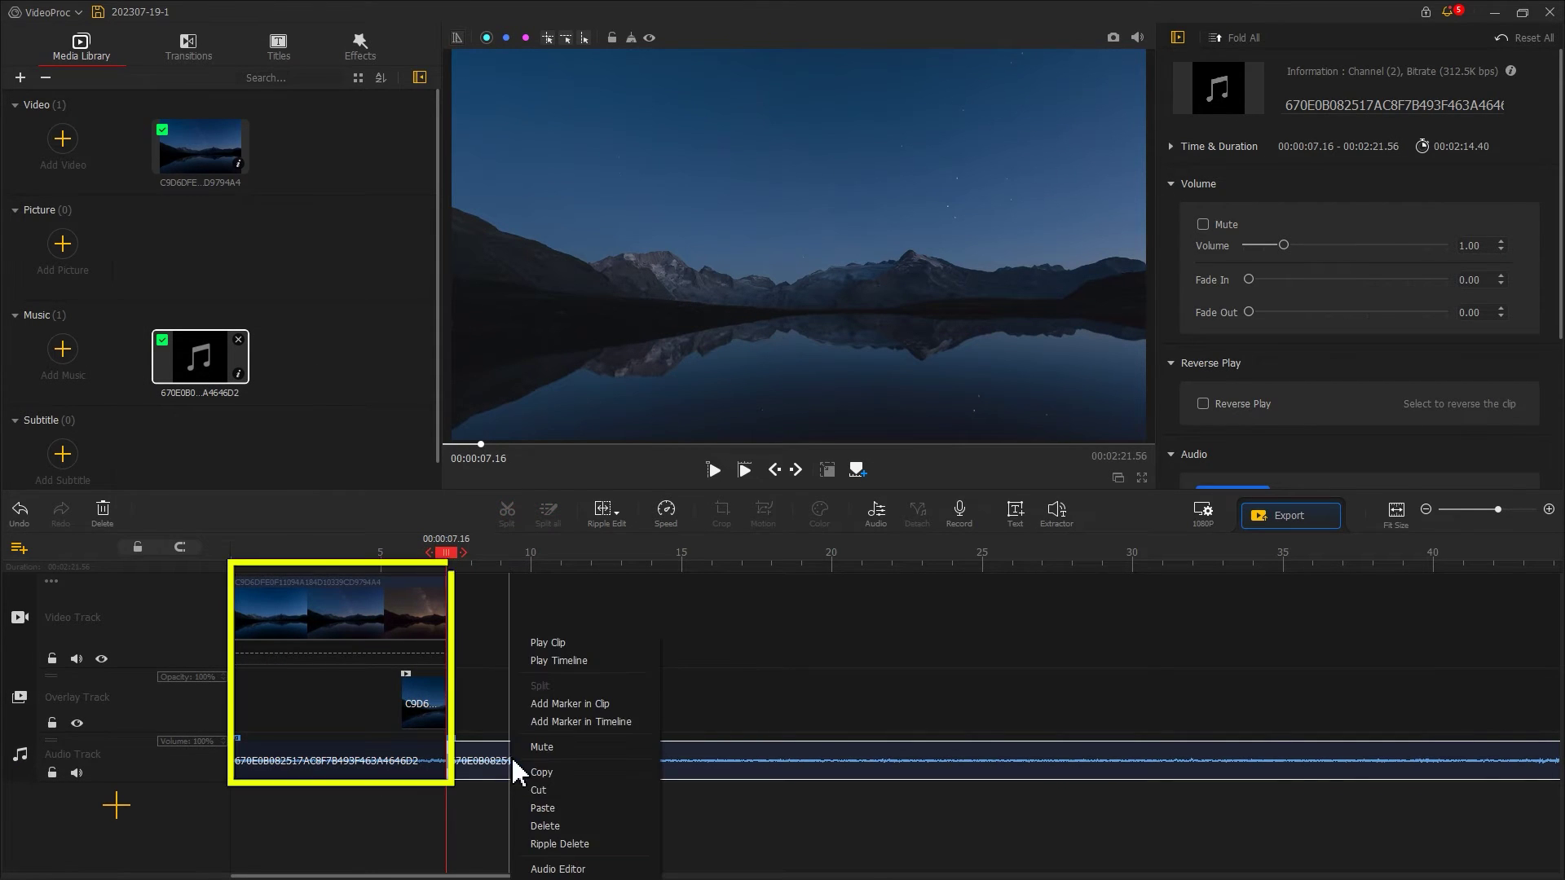
{"action": "left_click", "coordinate": [593, 839]}
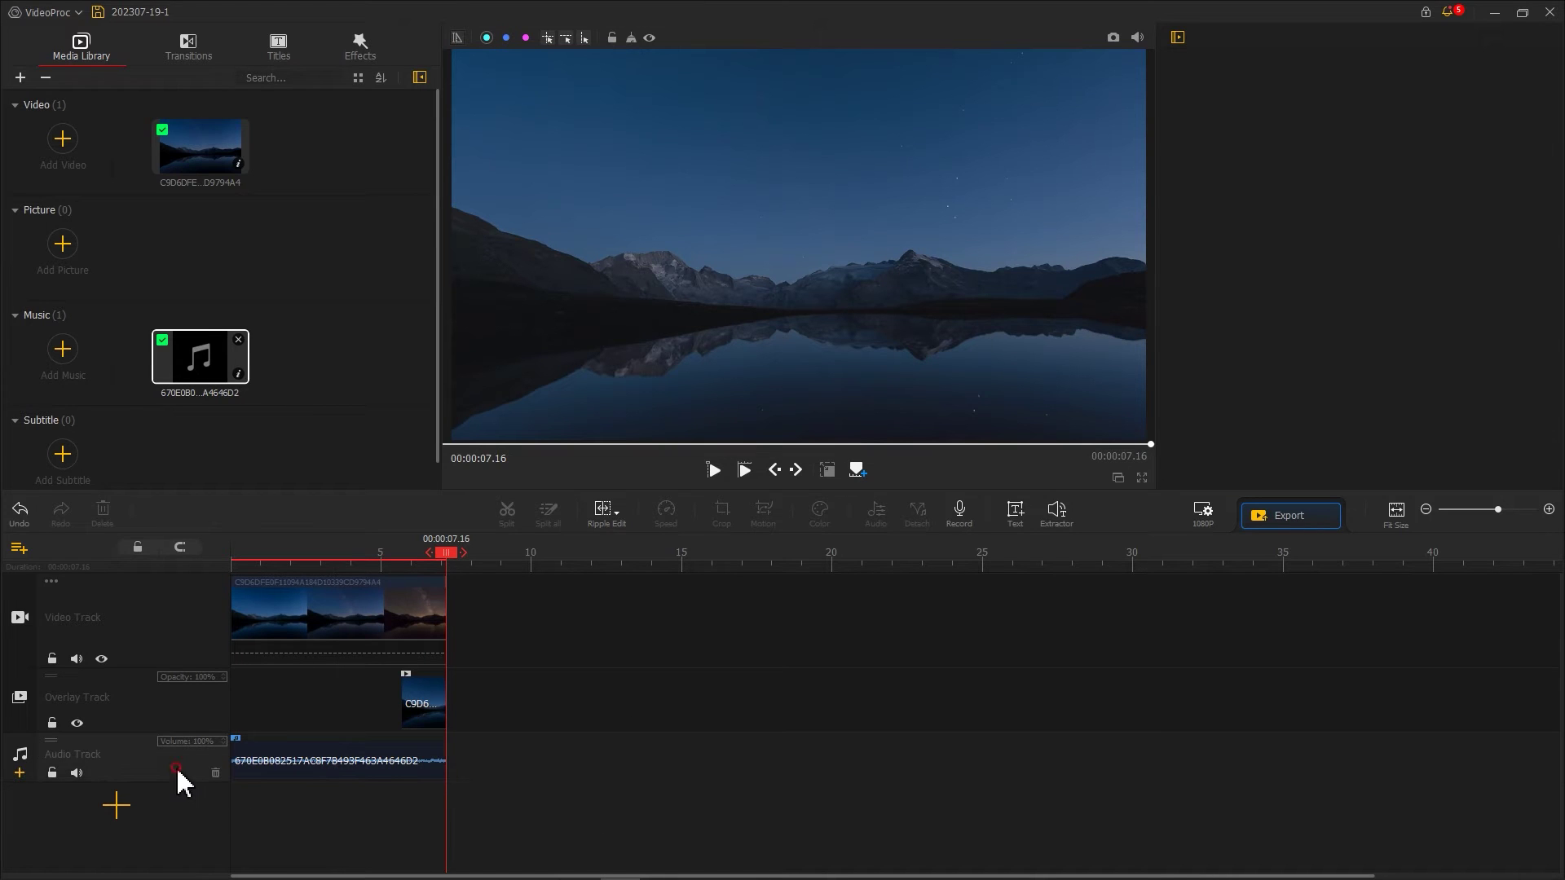
- Add a second audio track with a music copy overlapping the first music's end
{"action": "left_click", "coordinate": [25, 773]}
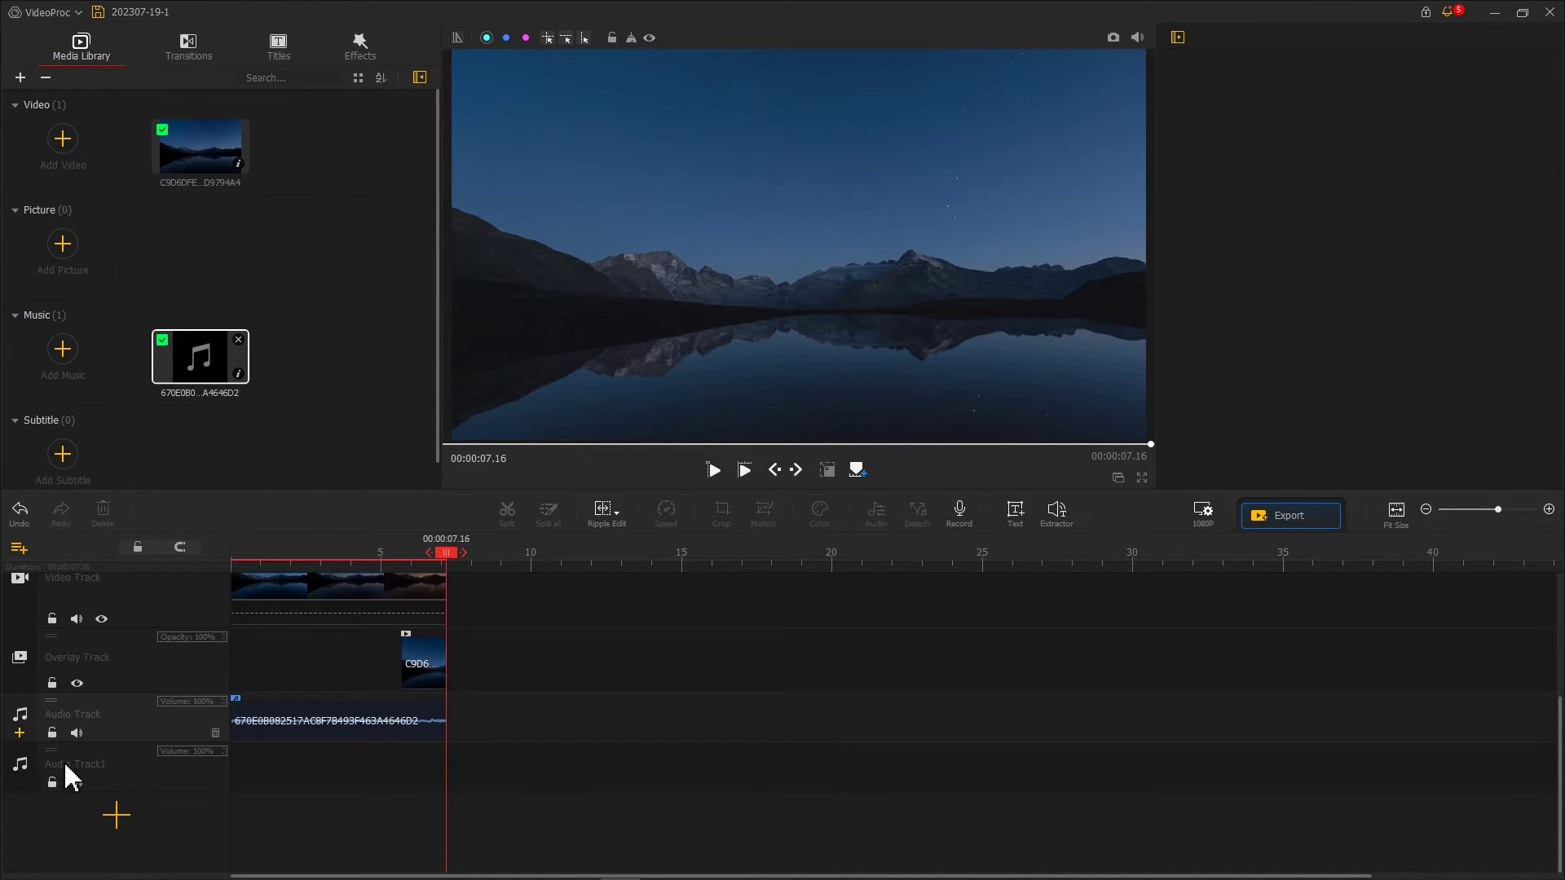
{"action": "right_click", "coordinate": [334, 744]}
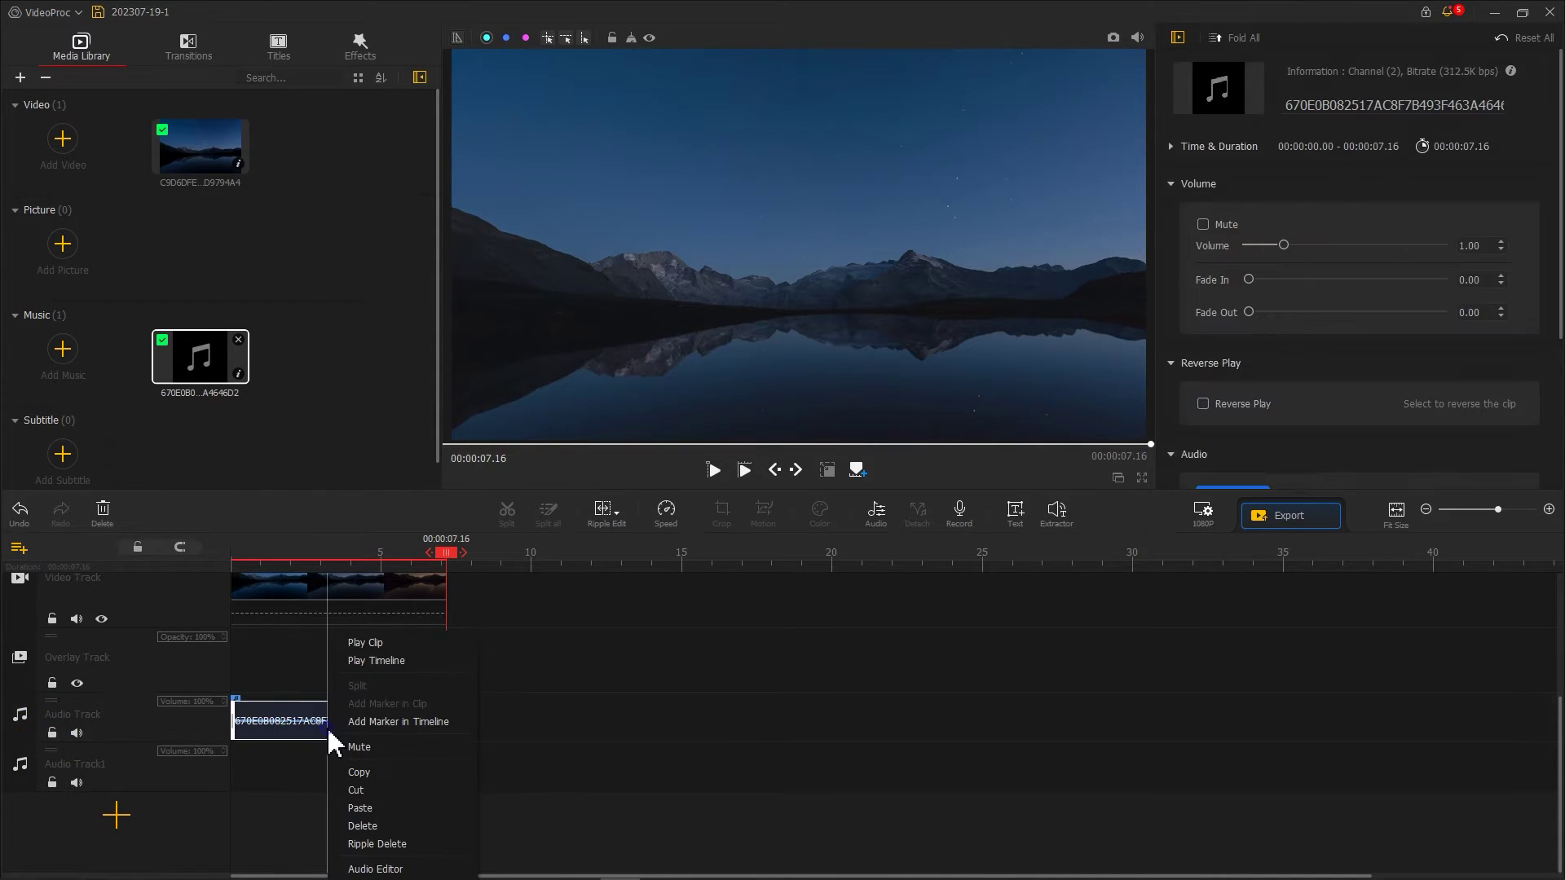
{"action": "left_click", "coordinate": [356, 773]}
{"action": "left_click", "coordinate": [384, 790]}
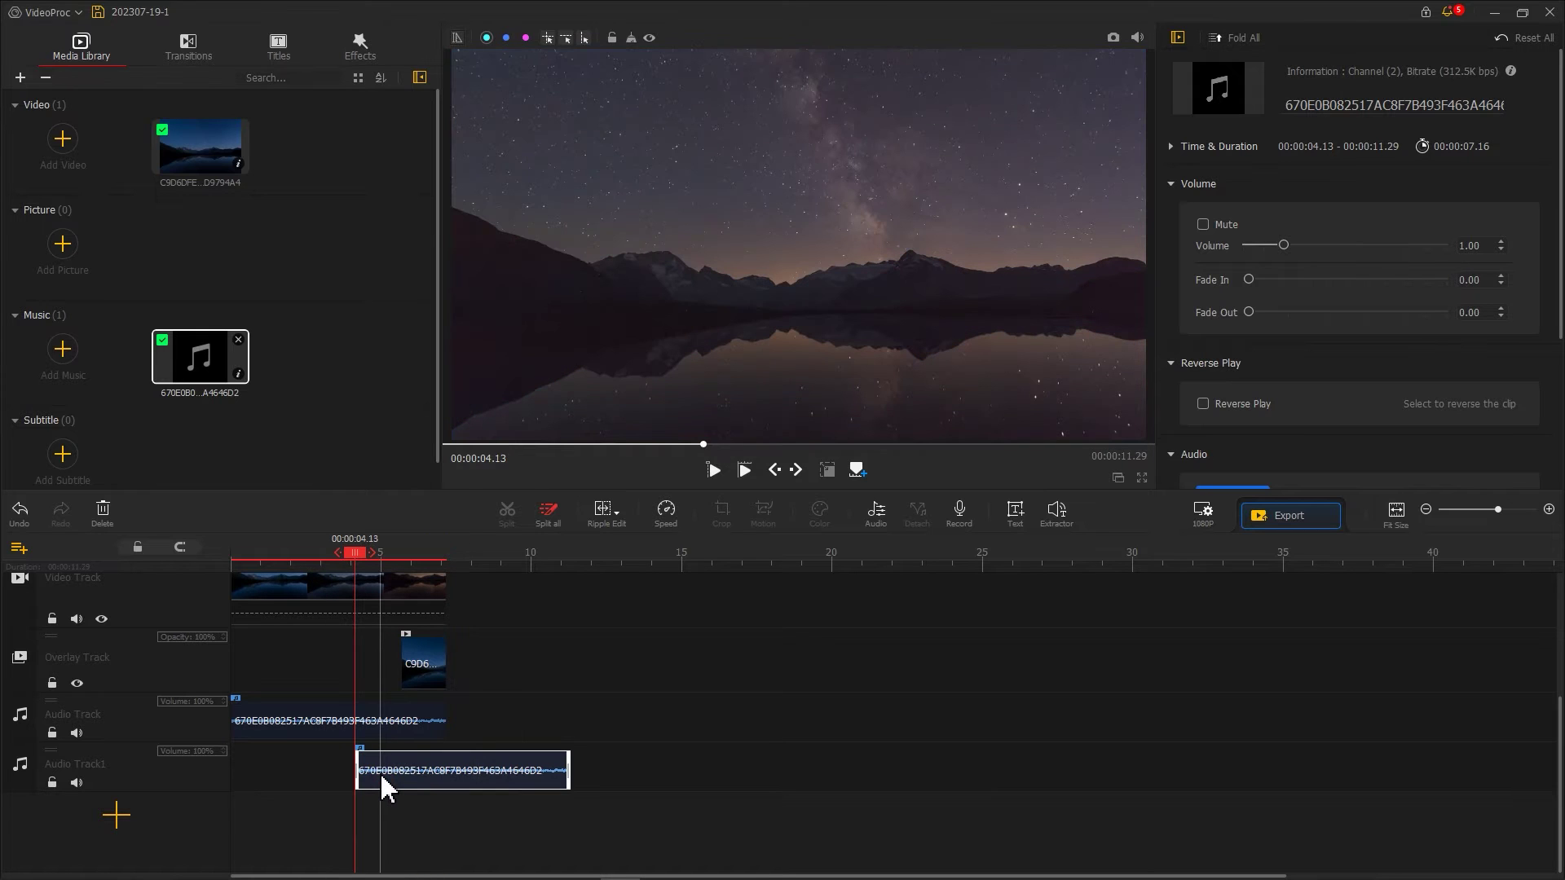
{"action": "left_click_drag", "start_coordinate": [388, 776], "coordinate": [474, 774]}
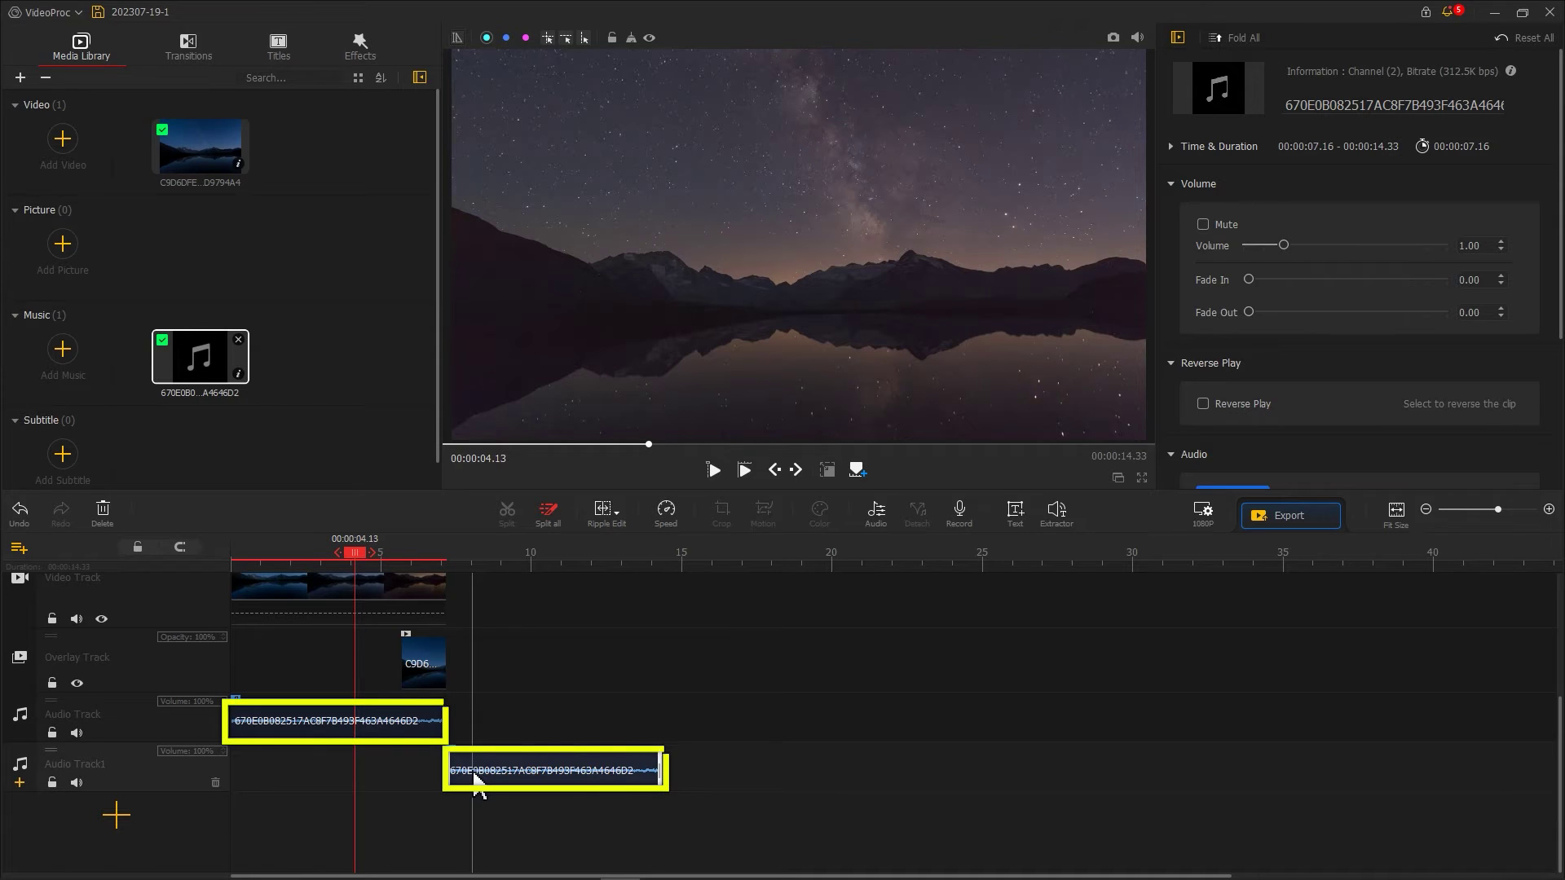
{"action": "left_click_drag", "start_coordinate": [447, 770], "coordinate": [402, 770]}
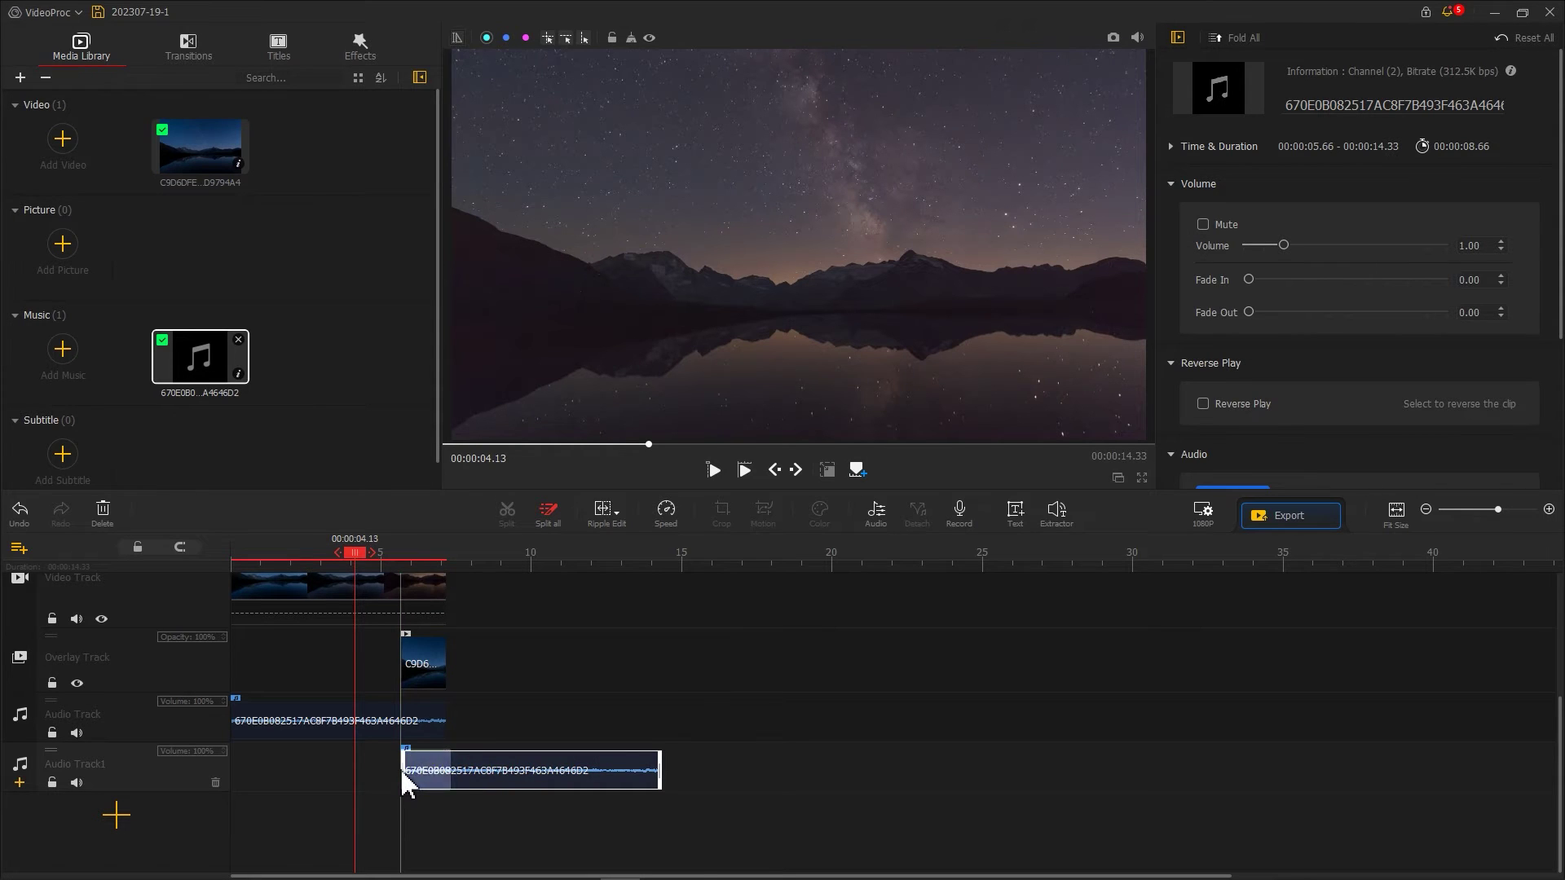
- Delete the copy's tail beyond 7.16 s and select the music's 5.66–7.16 s piece
{"action": "left_click", "coordinate": [446, 774]}
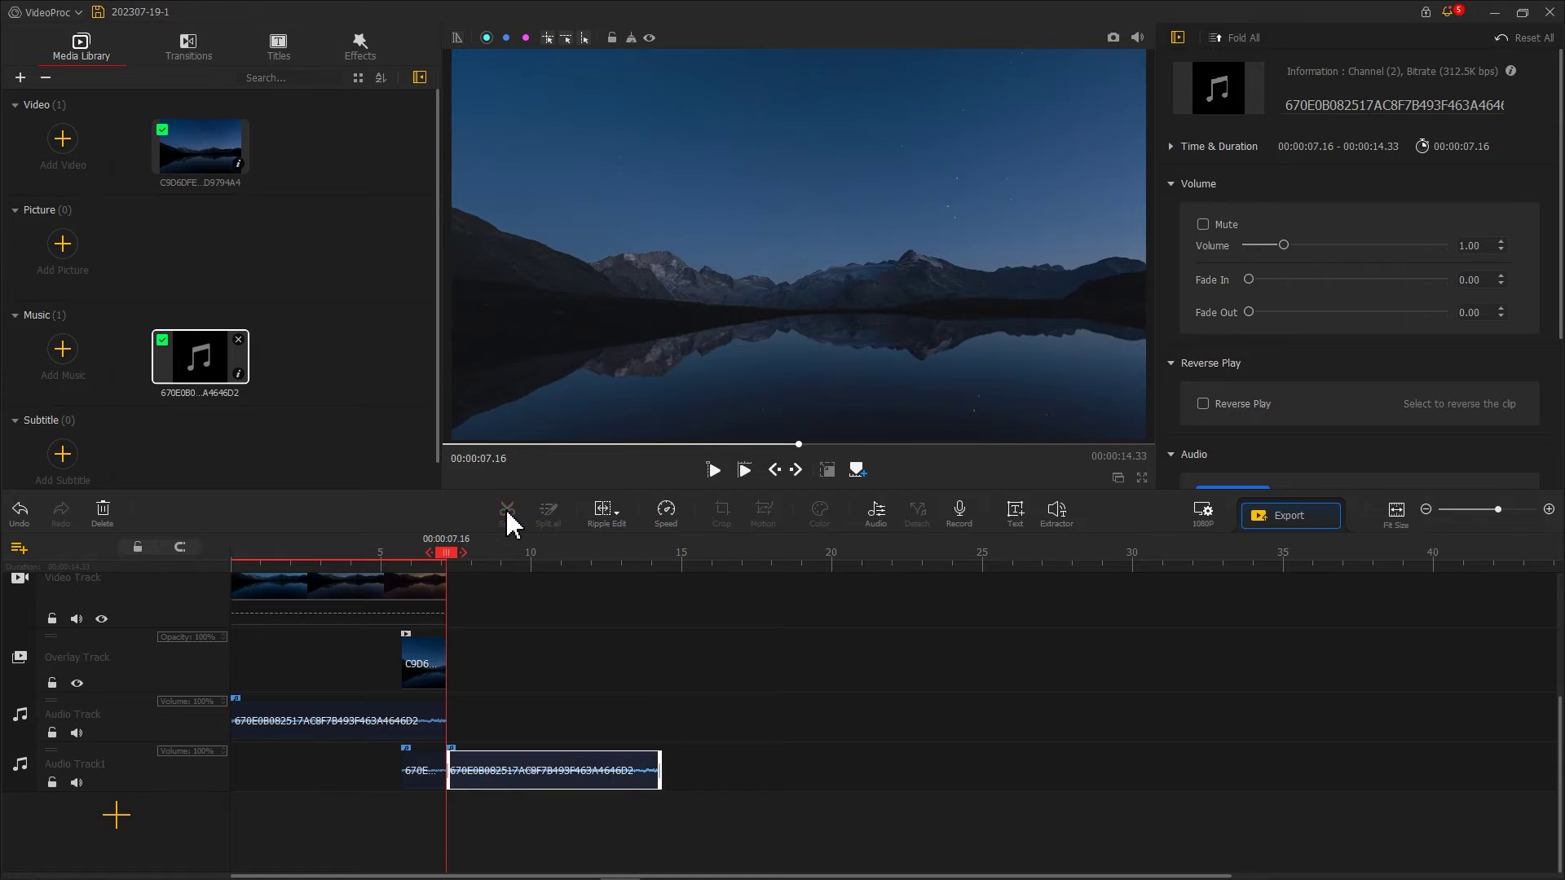
{"action": "right_click", "coordinate": [486, 779]}
{"action": "left_click", "coordinate": [513, 807]}
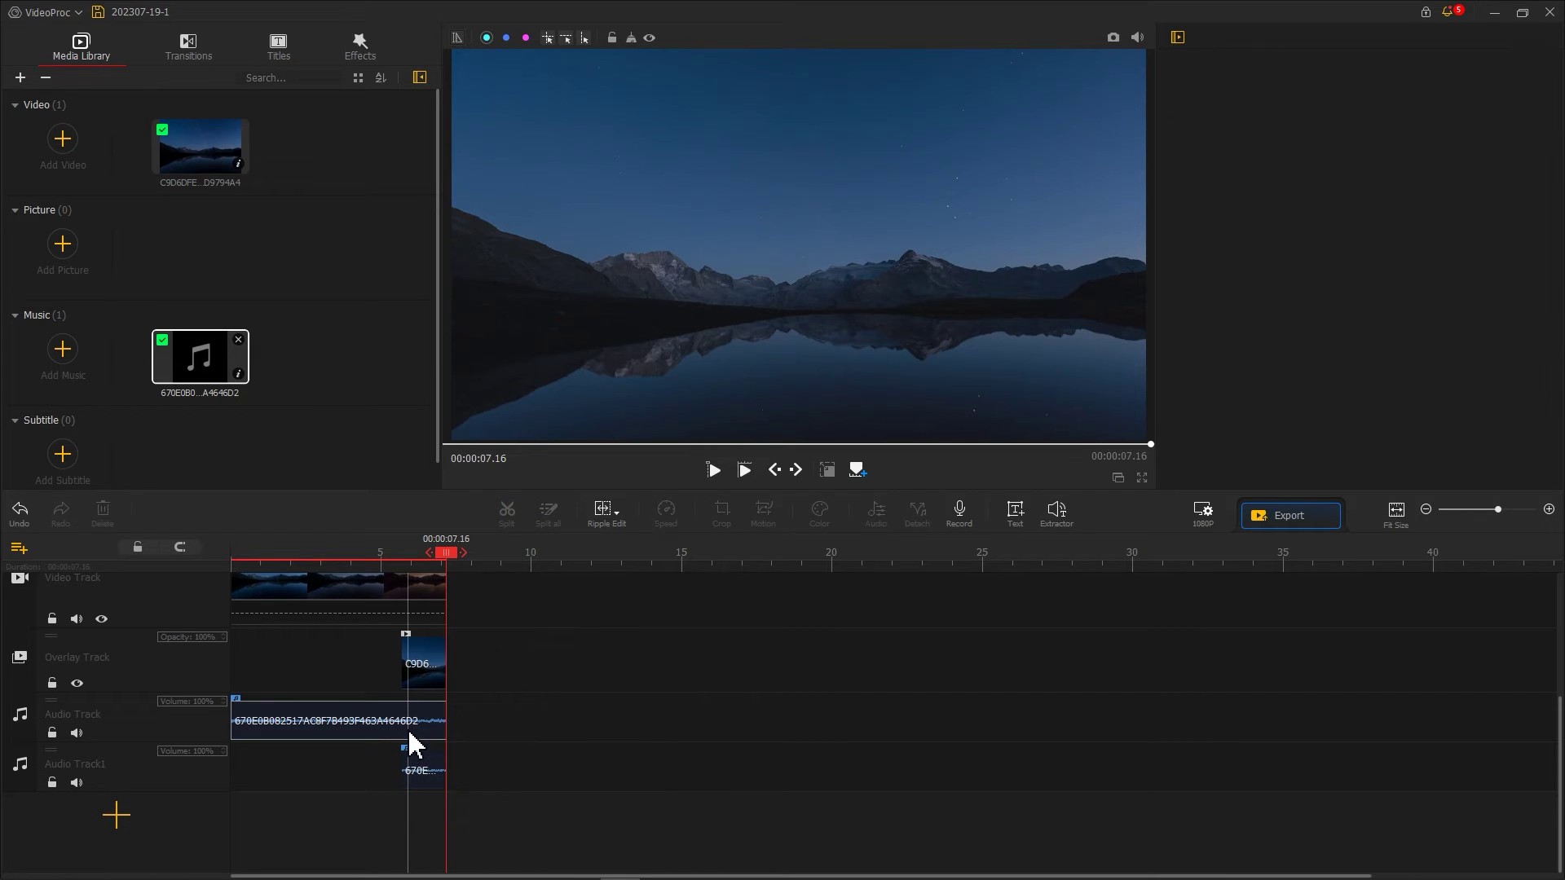
{"action": "left_click", "coordinate": [408, 725]}
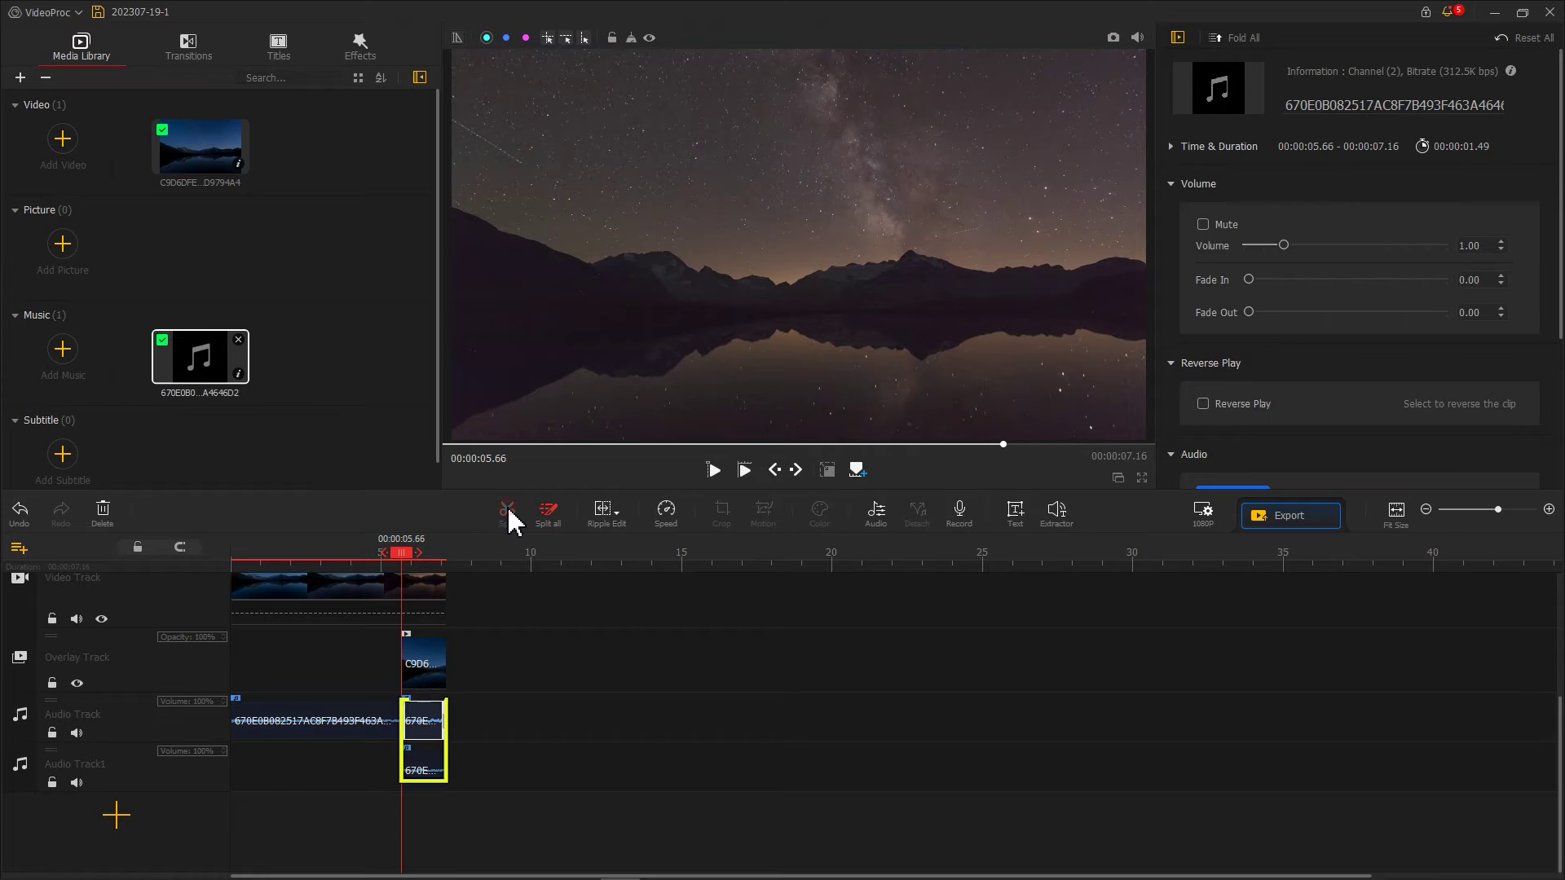
- Apply a fade-out to the first music clip's final piece in the Audio Editor
{"action": "scroll", "coordinate": [521, 567], "scroll_direction": "up", "scroll_amount": 3}
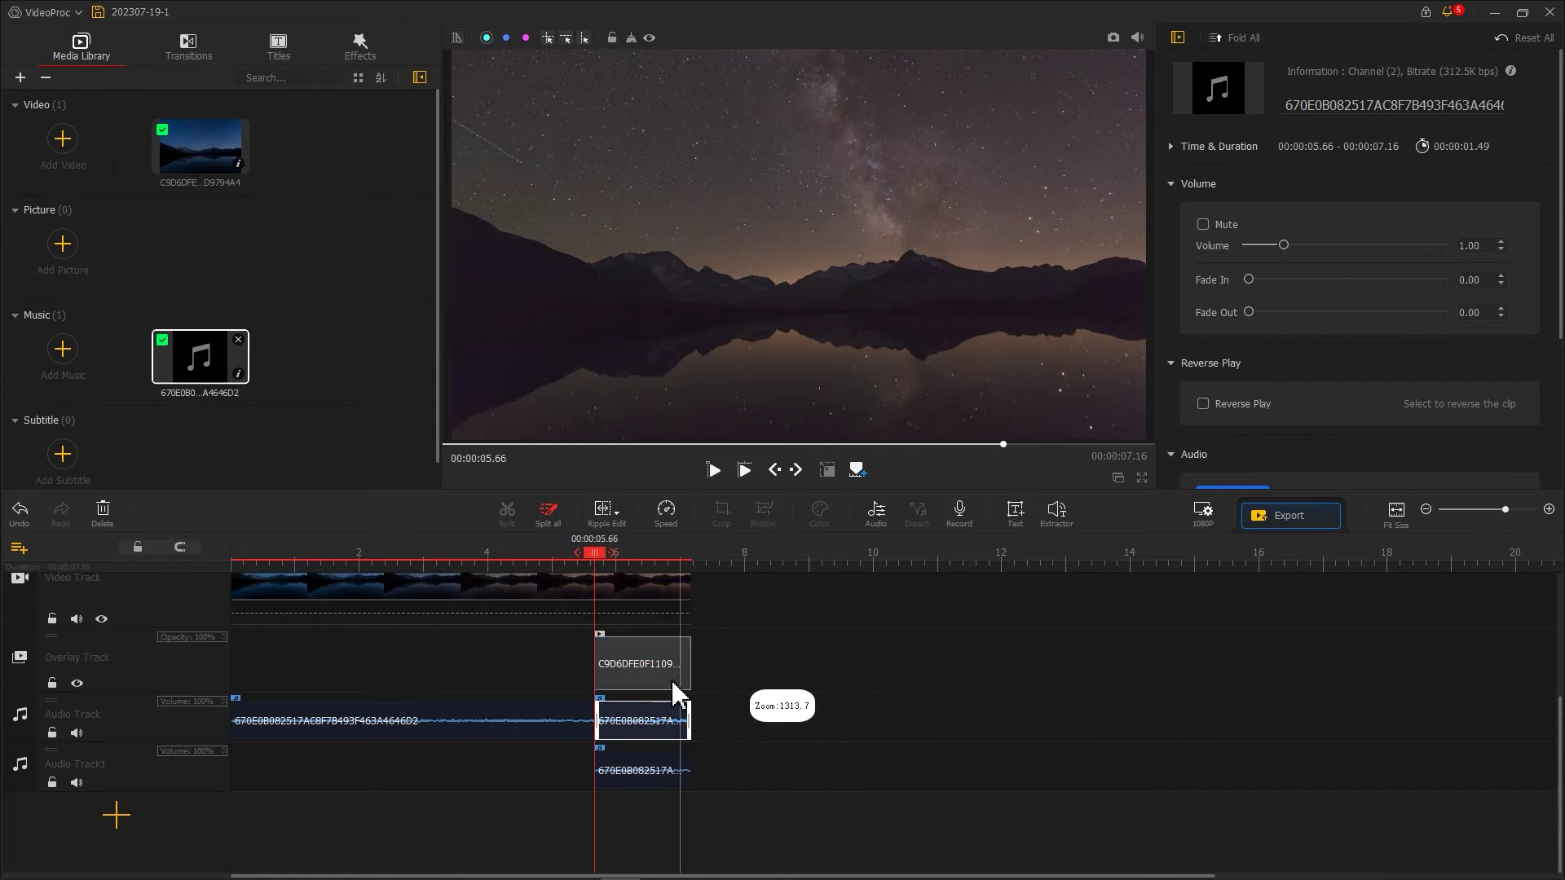
{"action": "left_click", "coordinate": [632, 726]}
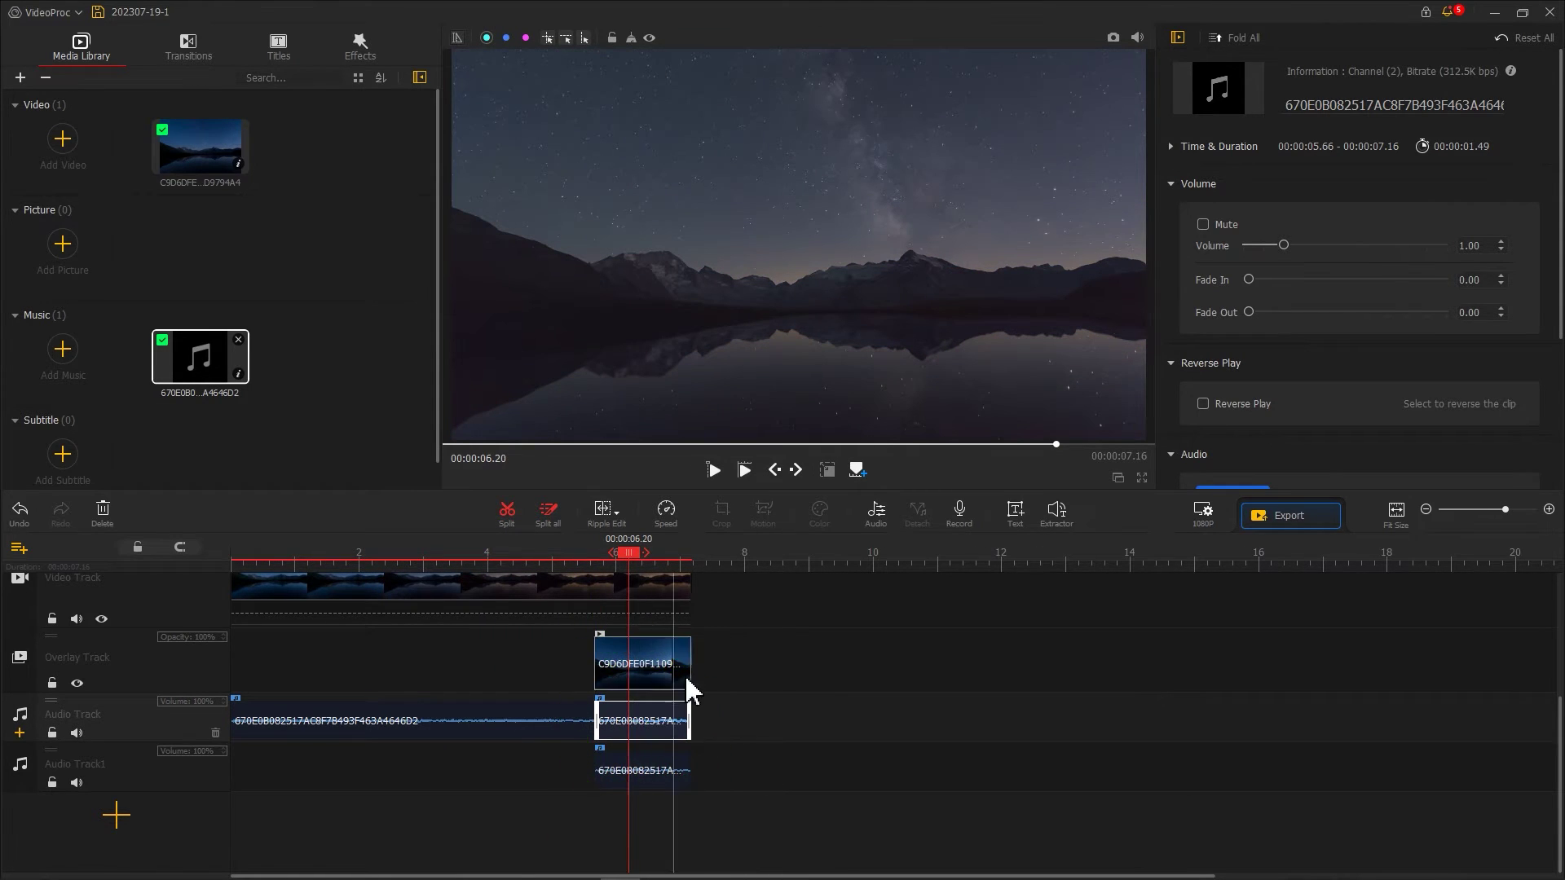
{"action": "left_click", "coordinate": [878, 514]}
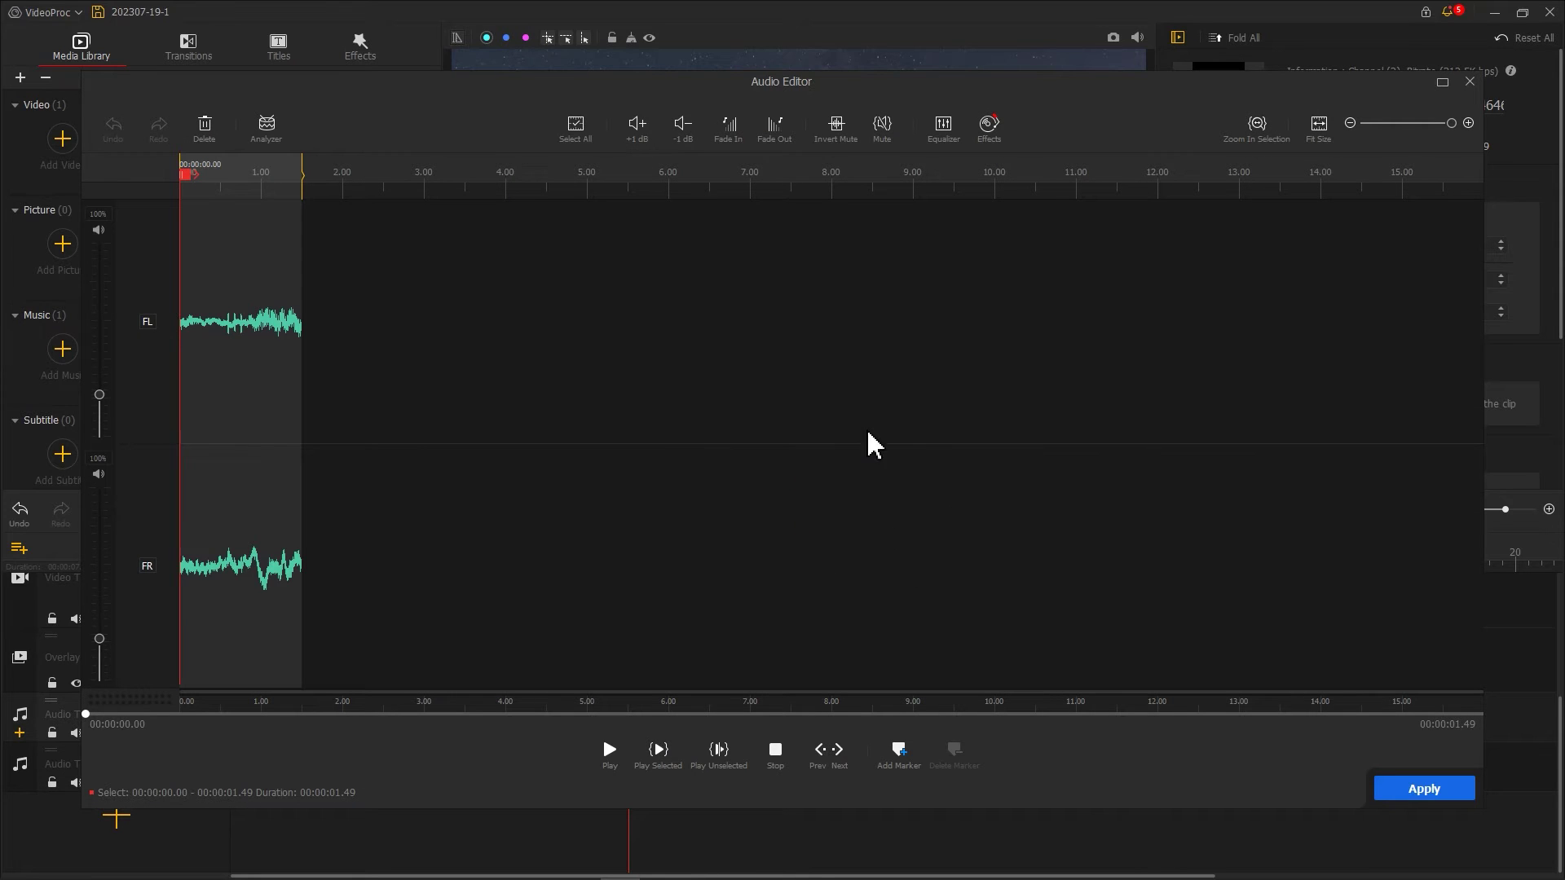
{"action": "left_click", "coordinate": [788, 136]}
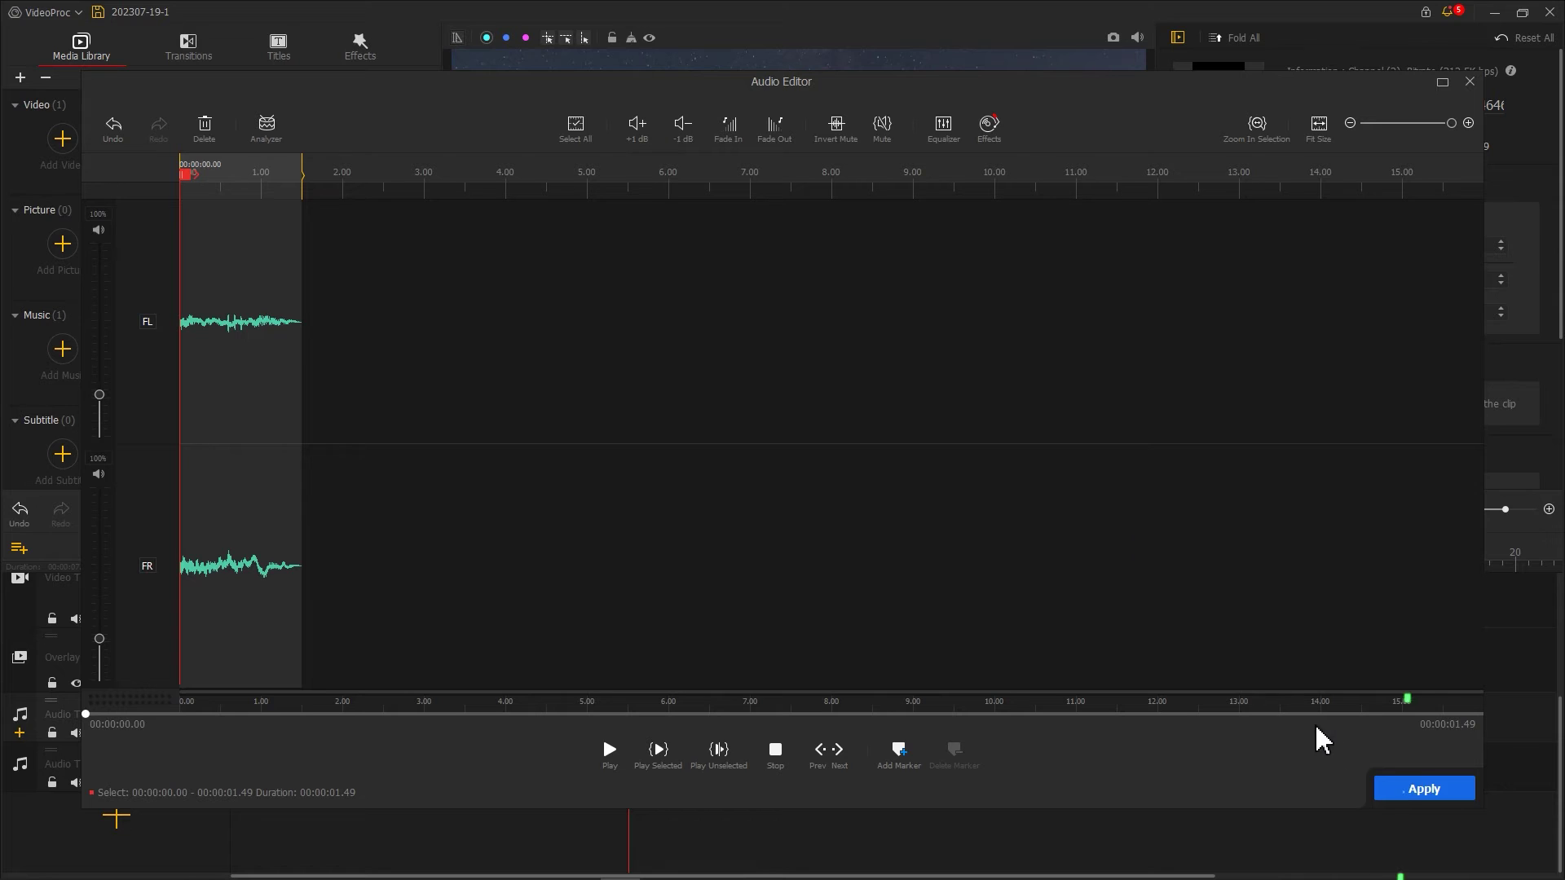
{"action": "left_click", "coordinate": [1406, 789]}
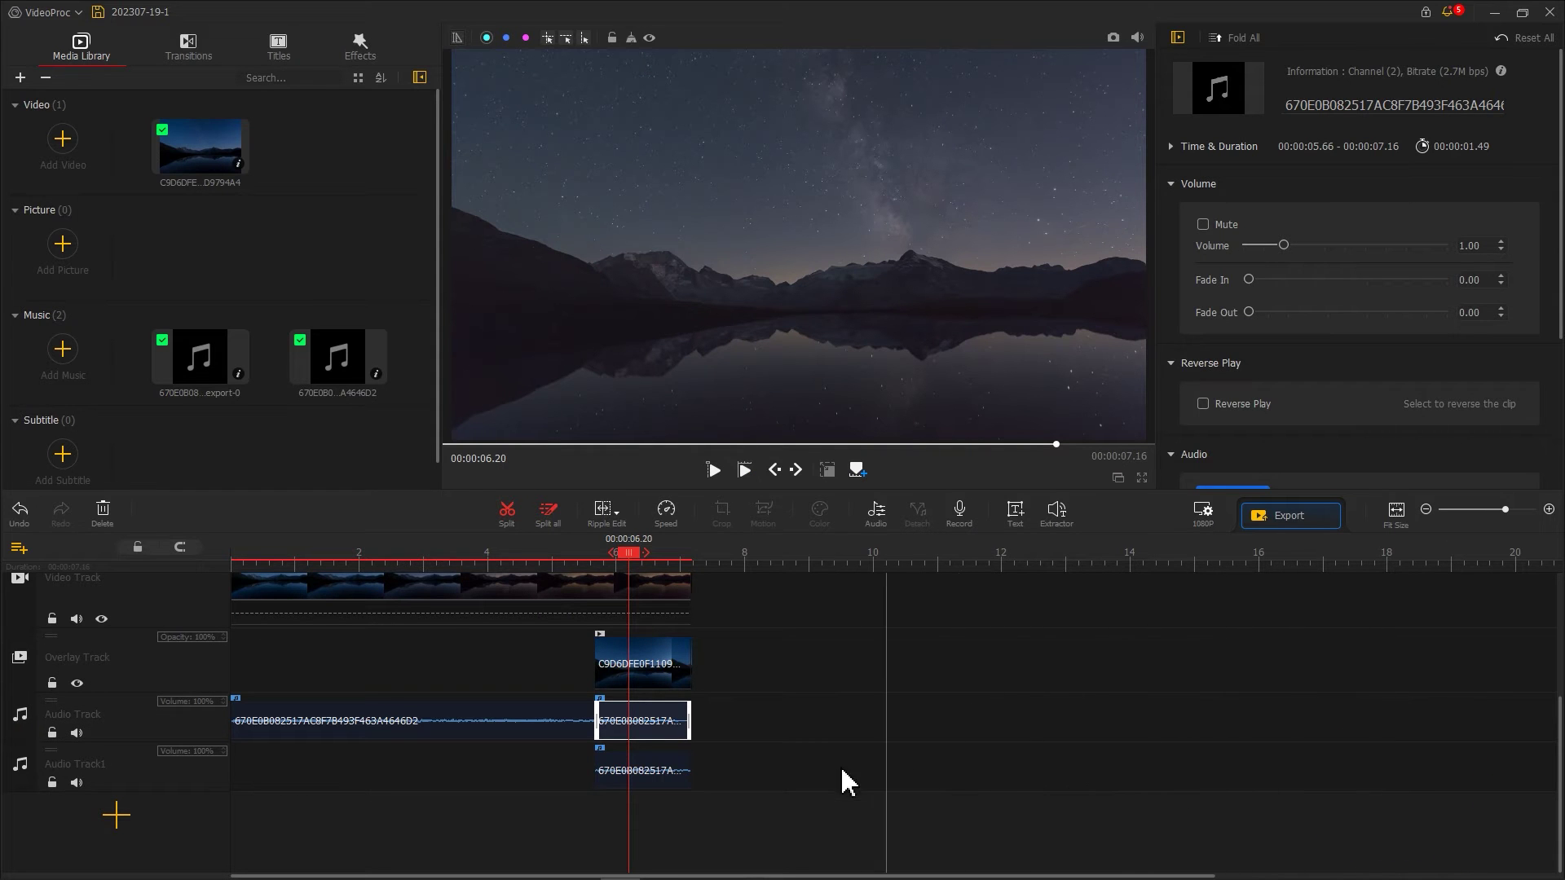
- Apply a fade-in to the music copy on the second track and play back the project
{"action": "left_click", "coordinate": [637, 776]}
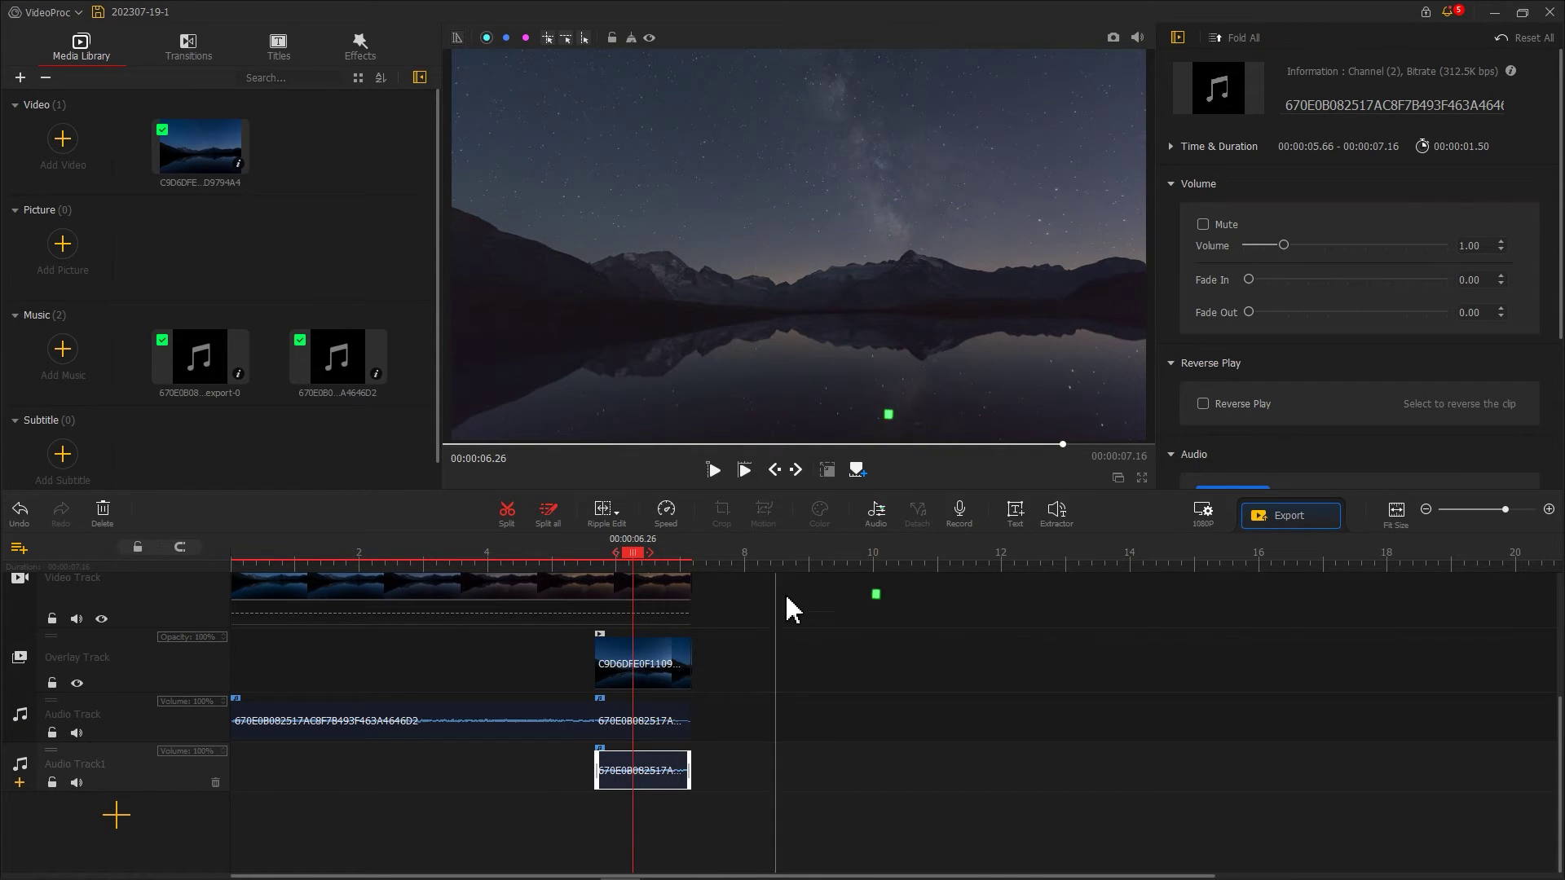
{"action": "left_click", "coordinate": [877, 514]}
{"action": "left_click", "coordinate": [729, 132]}
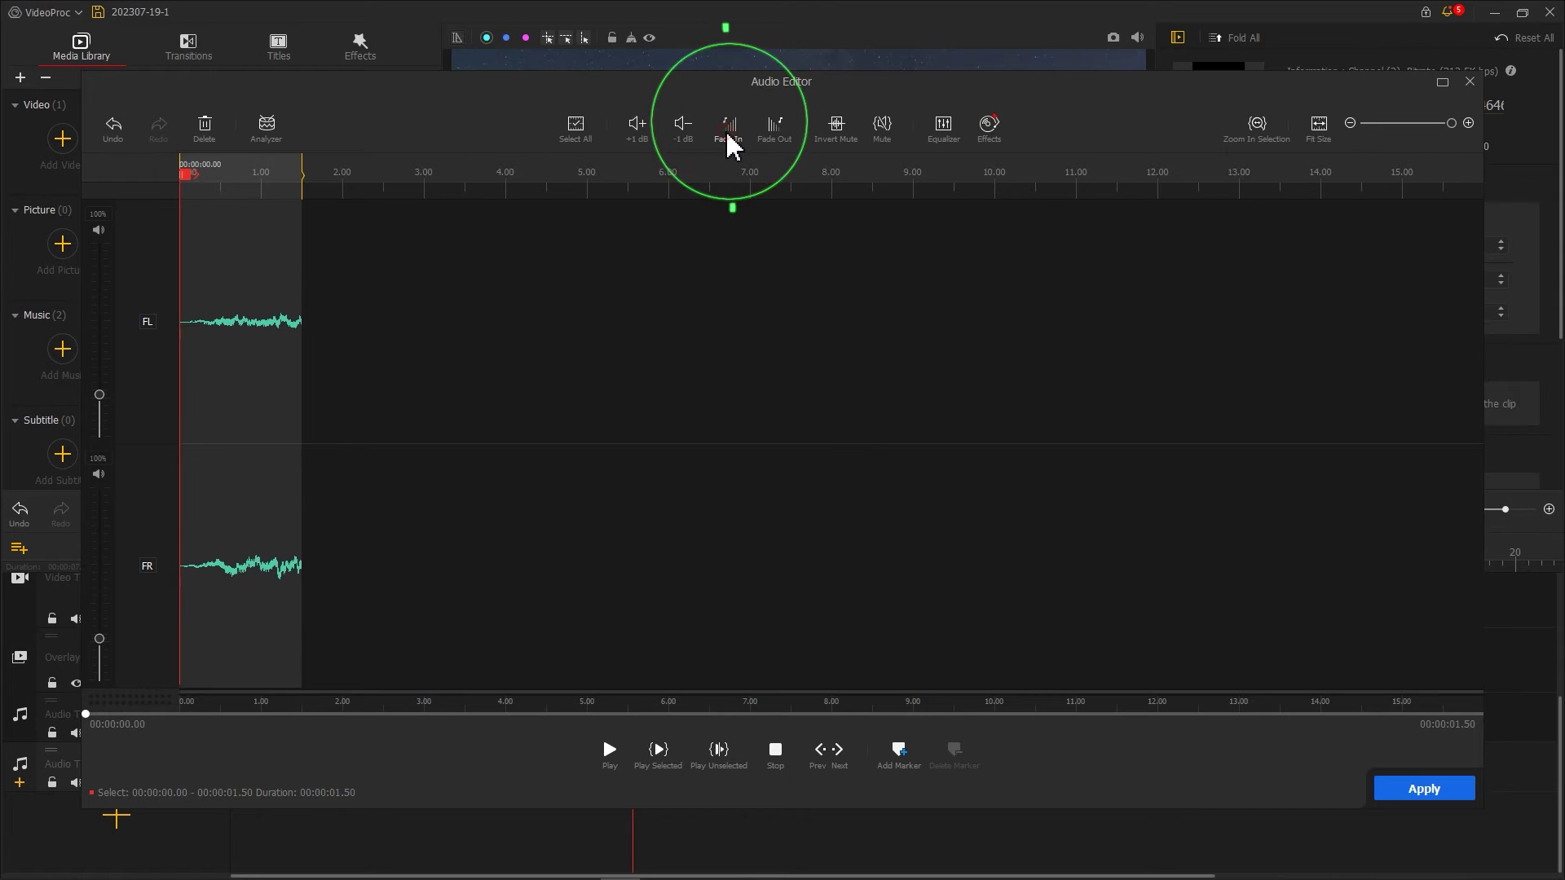
{"action": "left_click", "coordinate": [1410, 789]}
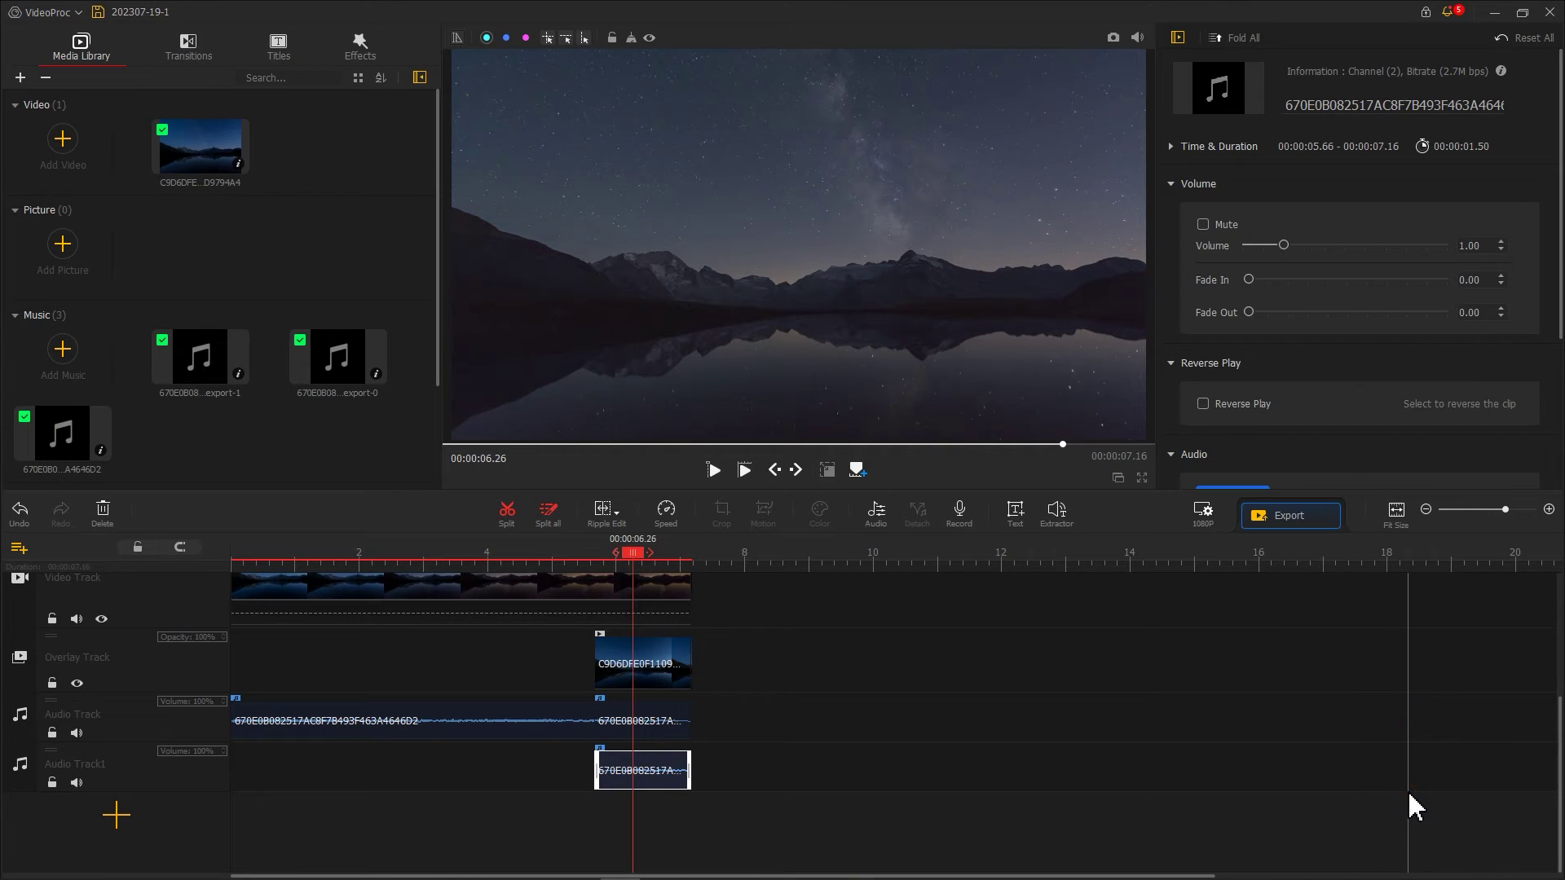
{"action": "left_click", "coordinate": [745, 473]}
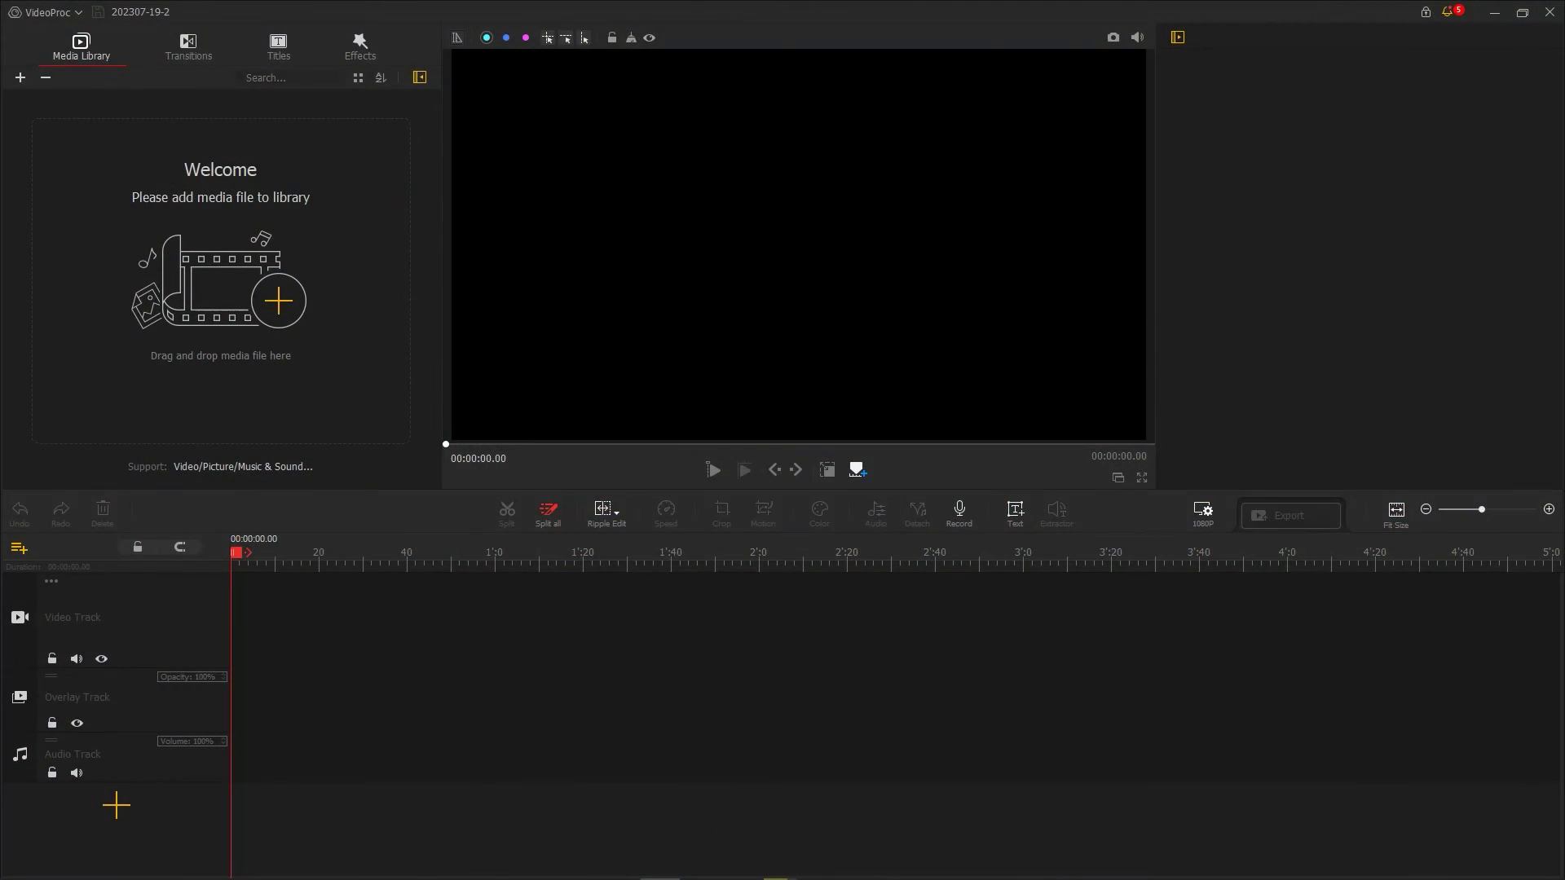
- Import the autumn-leaves video onto the video track and trim it to 5.13 s
{"action": "left_click_drag", "start_coordinate": [1498, 285], "coordinate": [312, 272]}
{"action": "left_click_drag", "start_coordinate": [214, 159], "coordinate": [377, 587]}
{"action": "scroll", "coordinate": [634, 545], "scroll_direction": "up", "scroll_amount": 3}
{"action": "scroll", "coordinate": [633, 545], "scroll_direction": "up", "scroll_amount": 3}
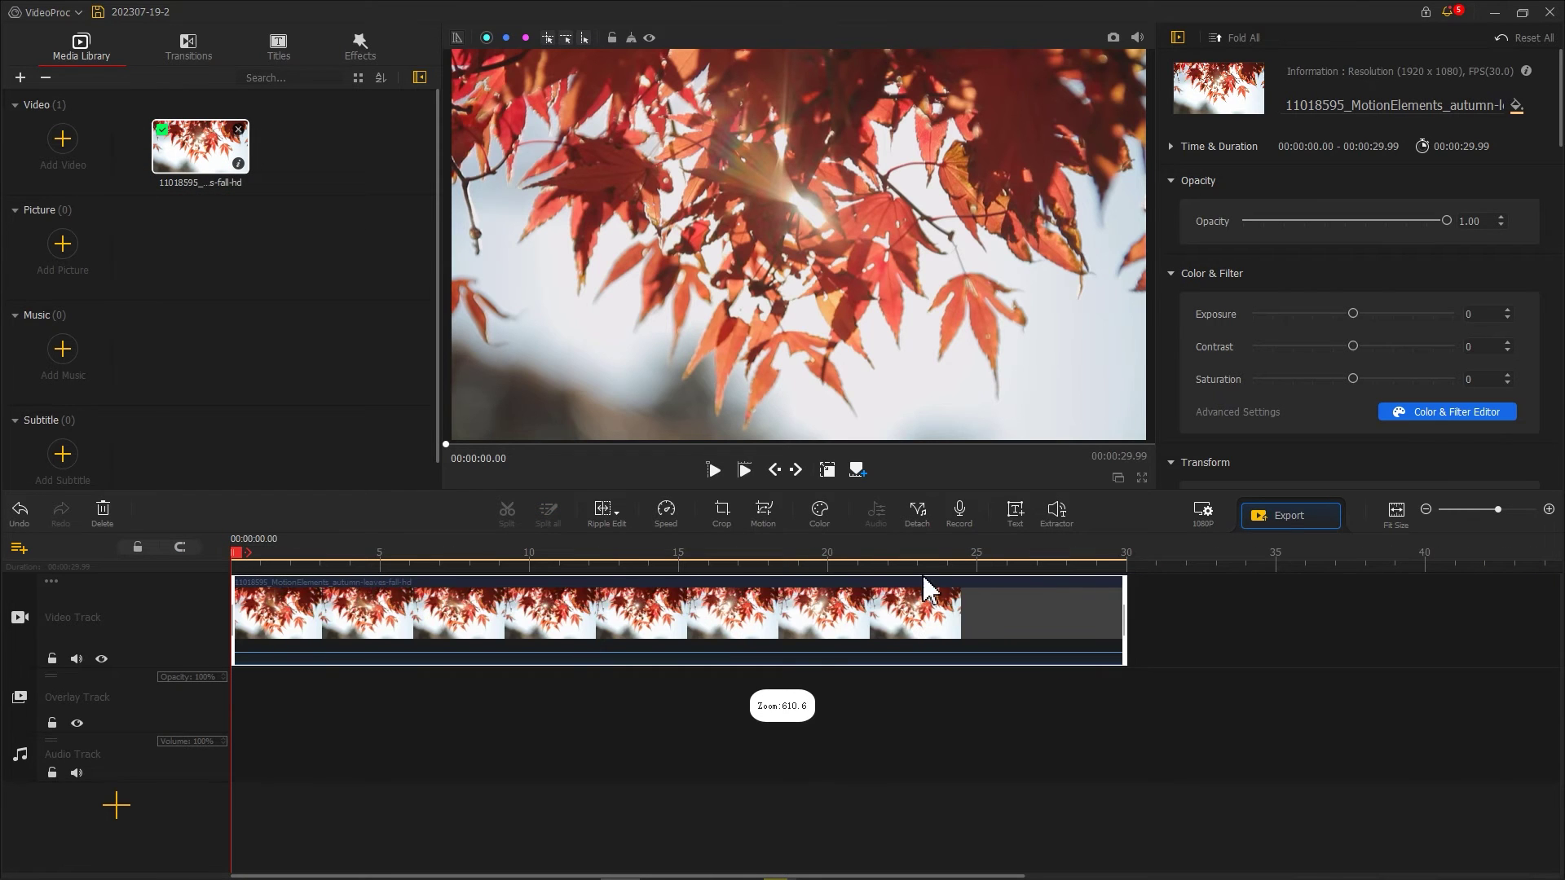
{"action": "left_click_drag", "start_coordinate": [244, 613], "coordinate": [395, 628]}
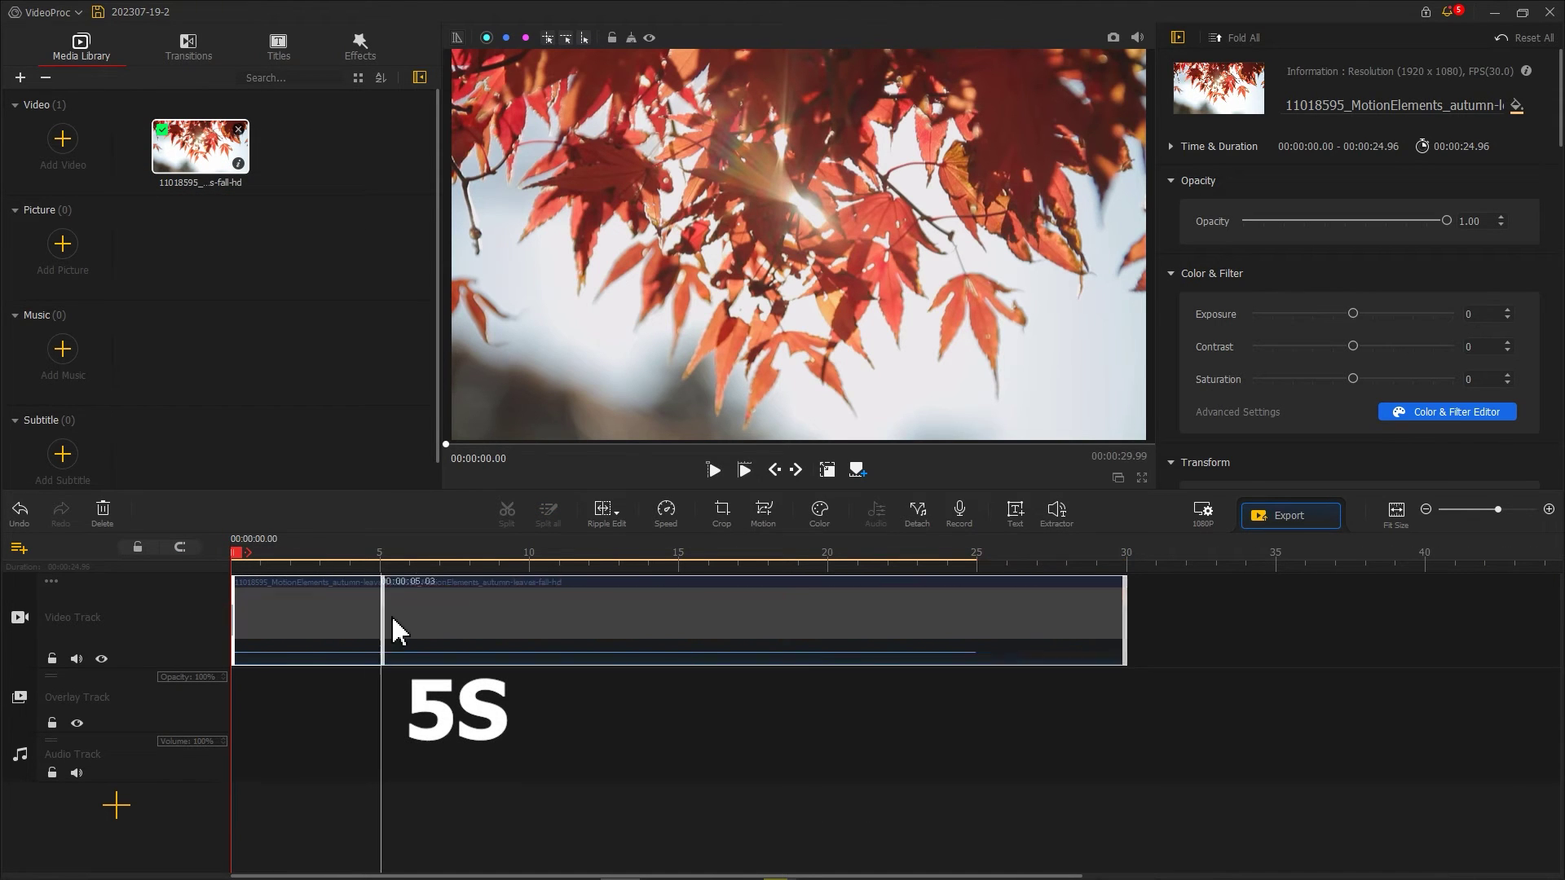
{"action": "left_click_drag", "start_coordinate": [973, 623], "coordinate": [519, 628]}
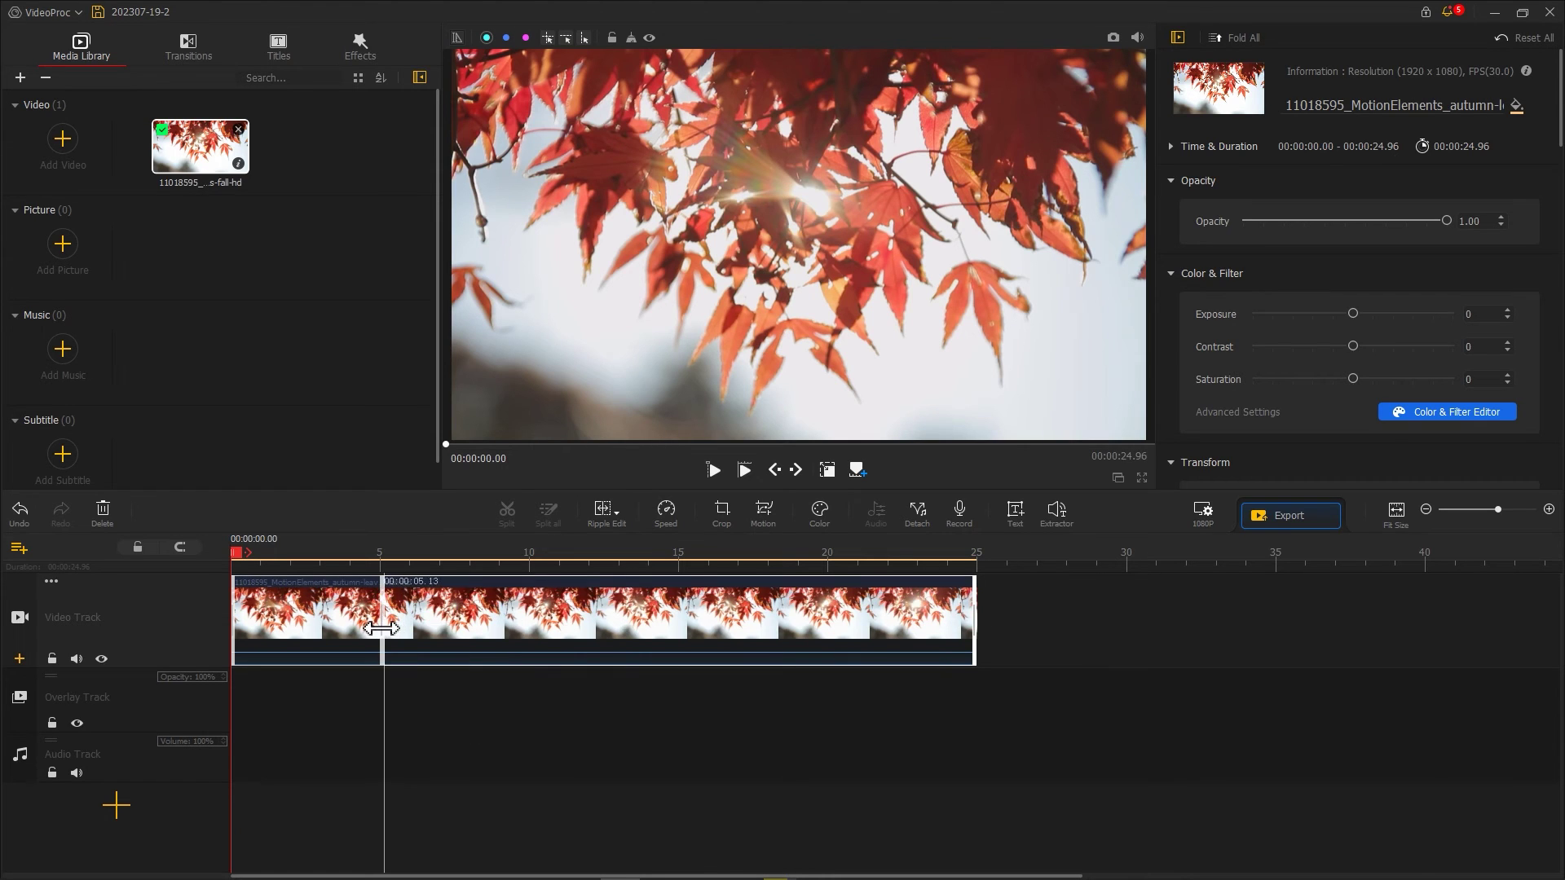
{"action": "left_click_drag", "start_coordinate": [380, 628], "coordinate": [380, 628]}
- Copy the trimmed autumn-leaves clip and paste it right after the first one
{"action": "right_click", "coordinate": [341, 621]}
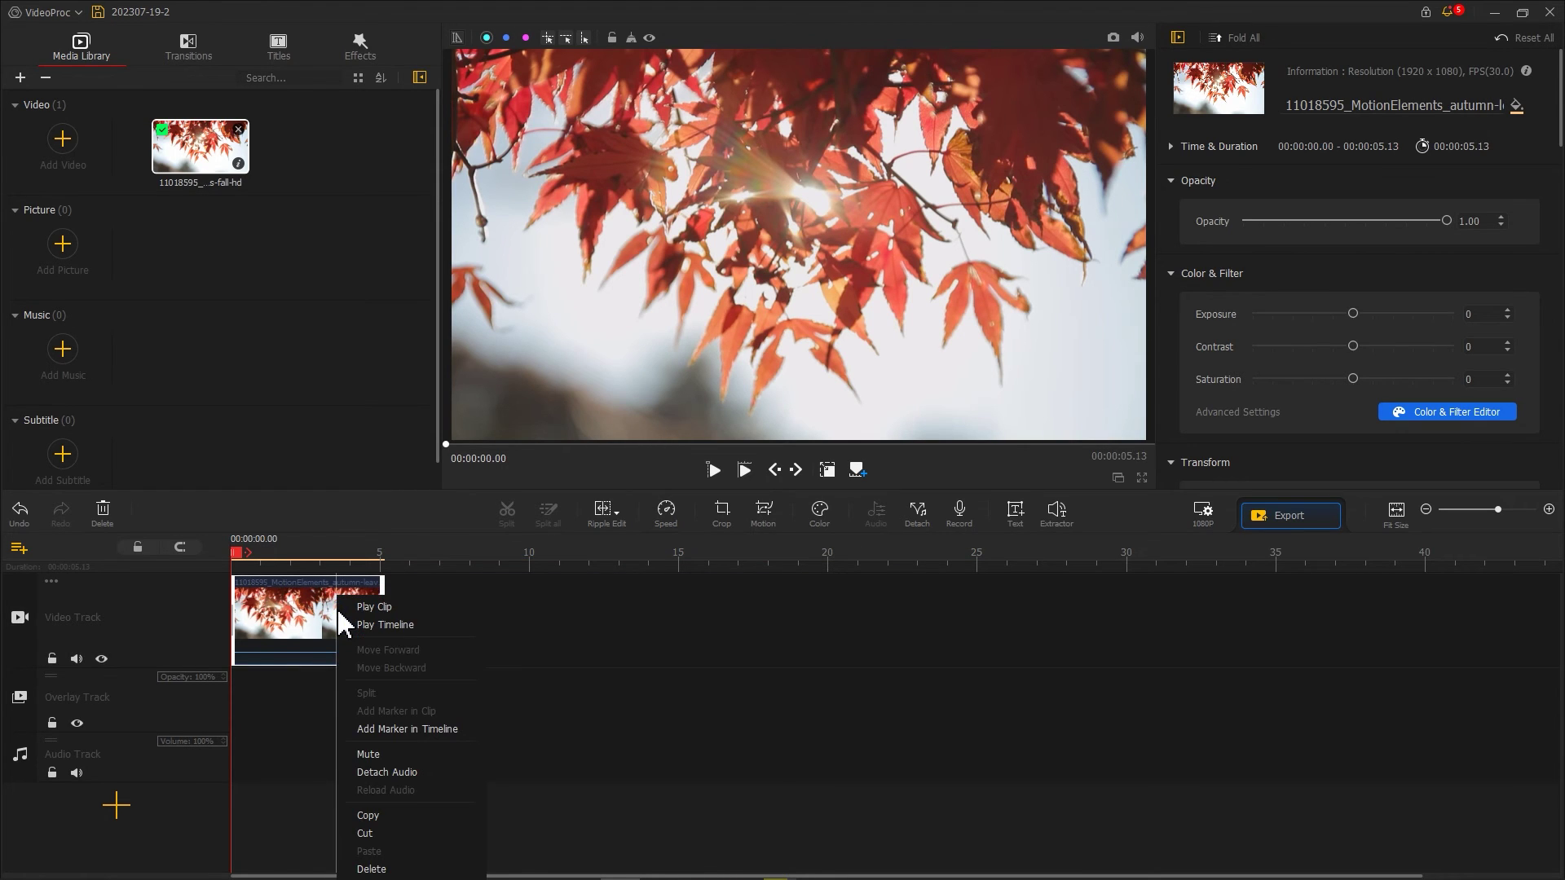
{"action": "left_click", "coordinate": [386, 811]}
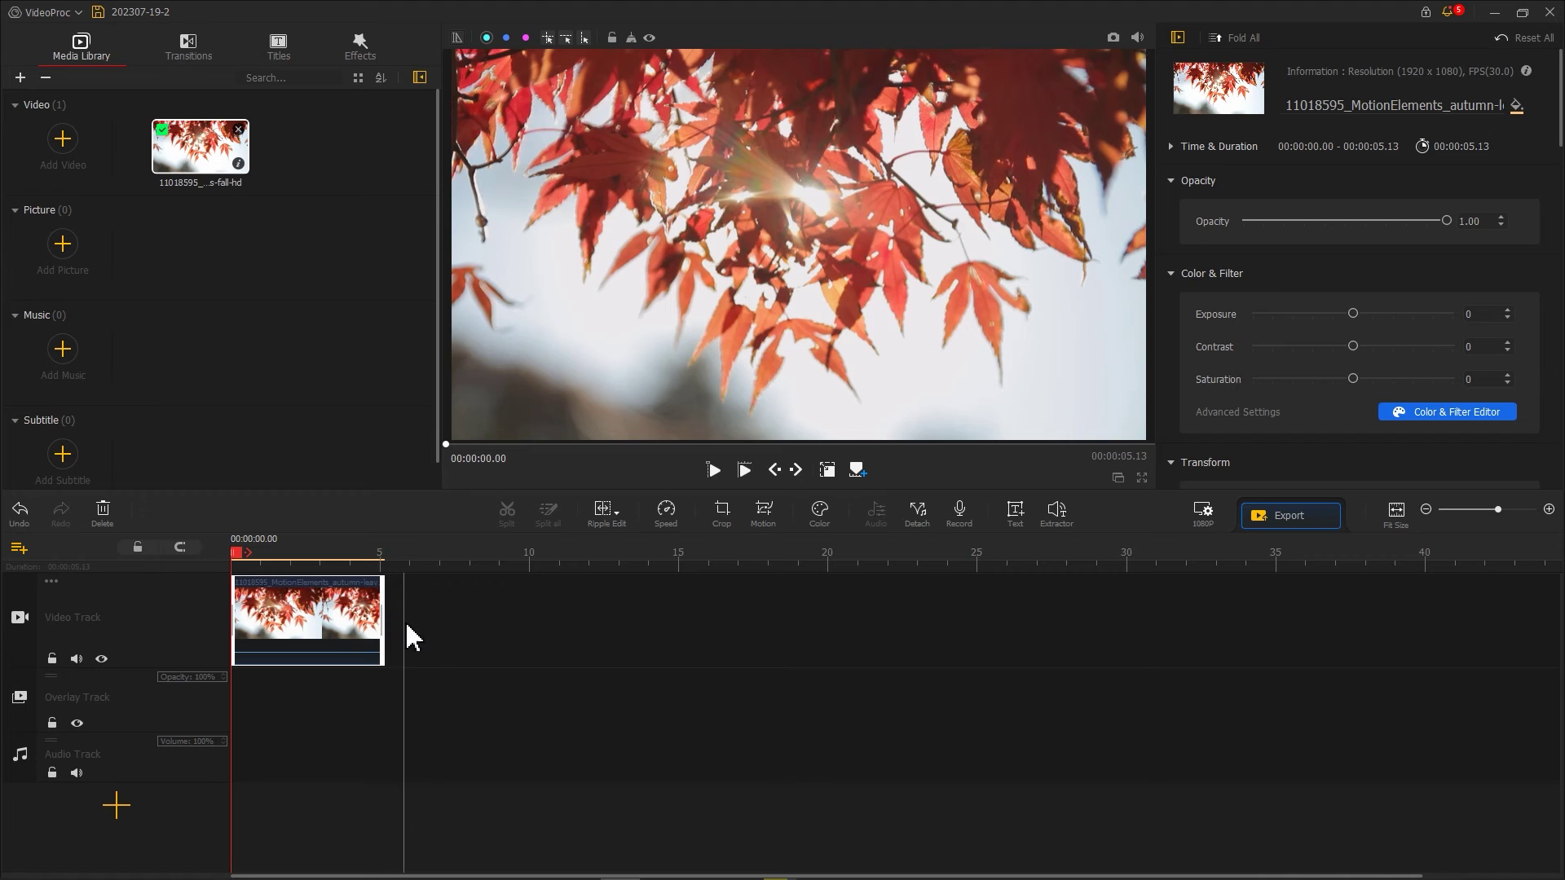
{"action": "left_click", "coordinate": [433, 645]}
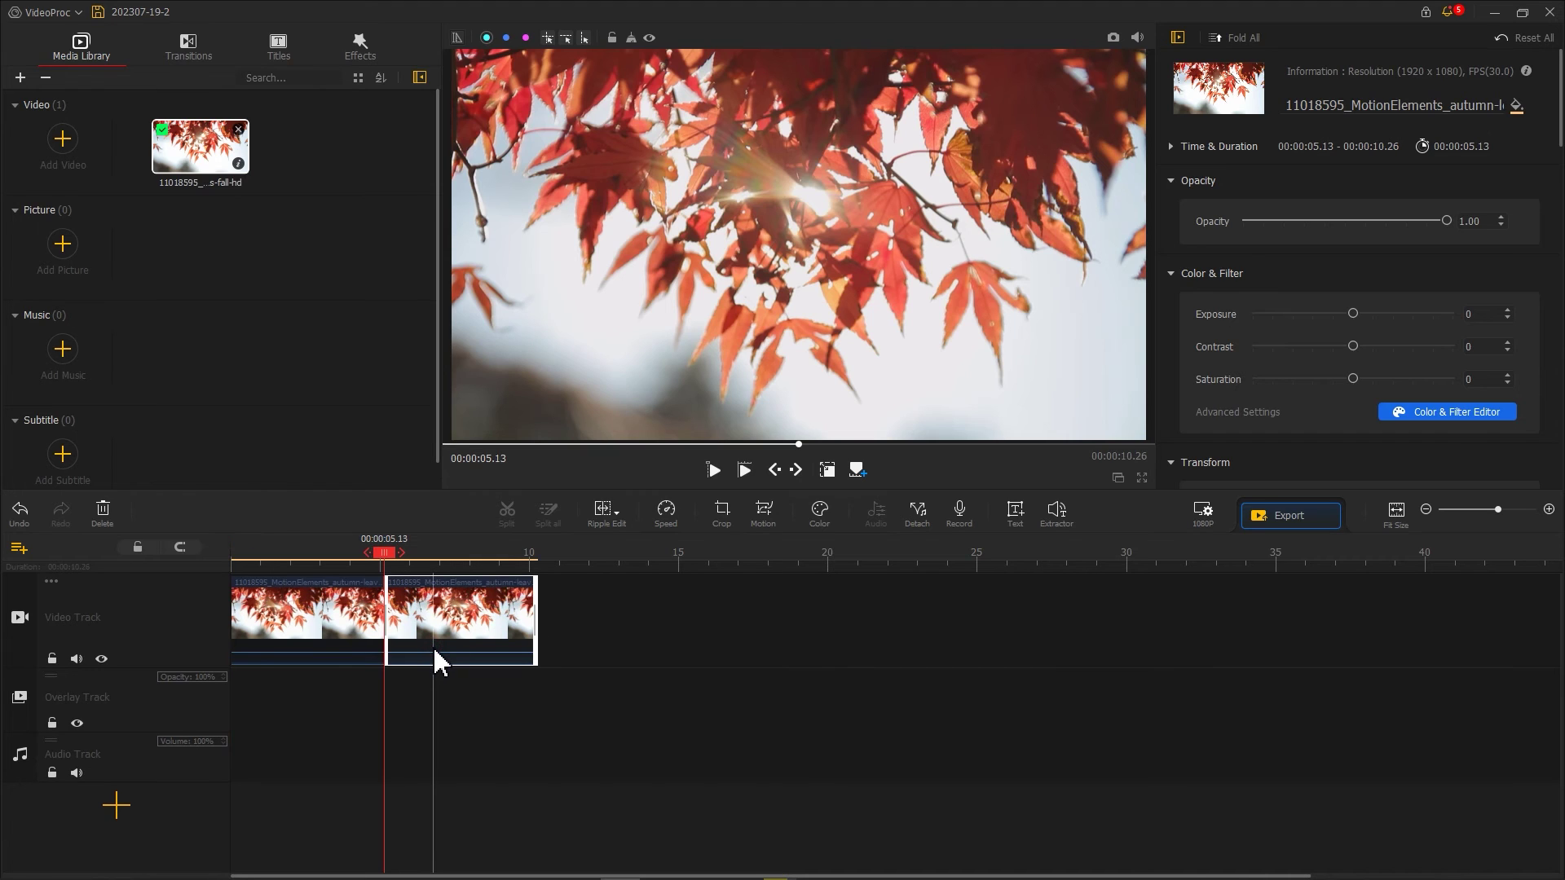
- Enable Reverse Play on the second autumn-leaves copy and preview the loop
{"action": "scroll", "coordinate": [1285, 307], "scroll_direction": "down", "scroll_amount": 6}
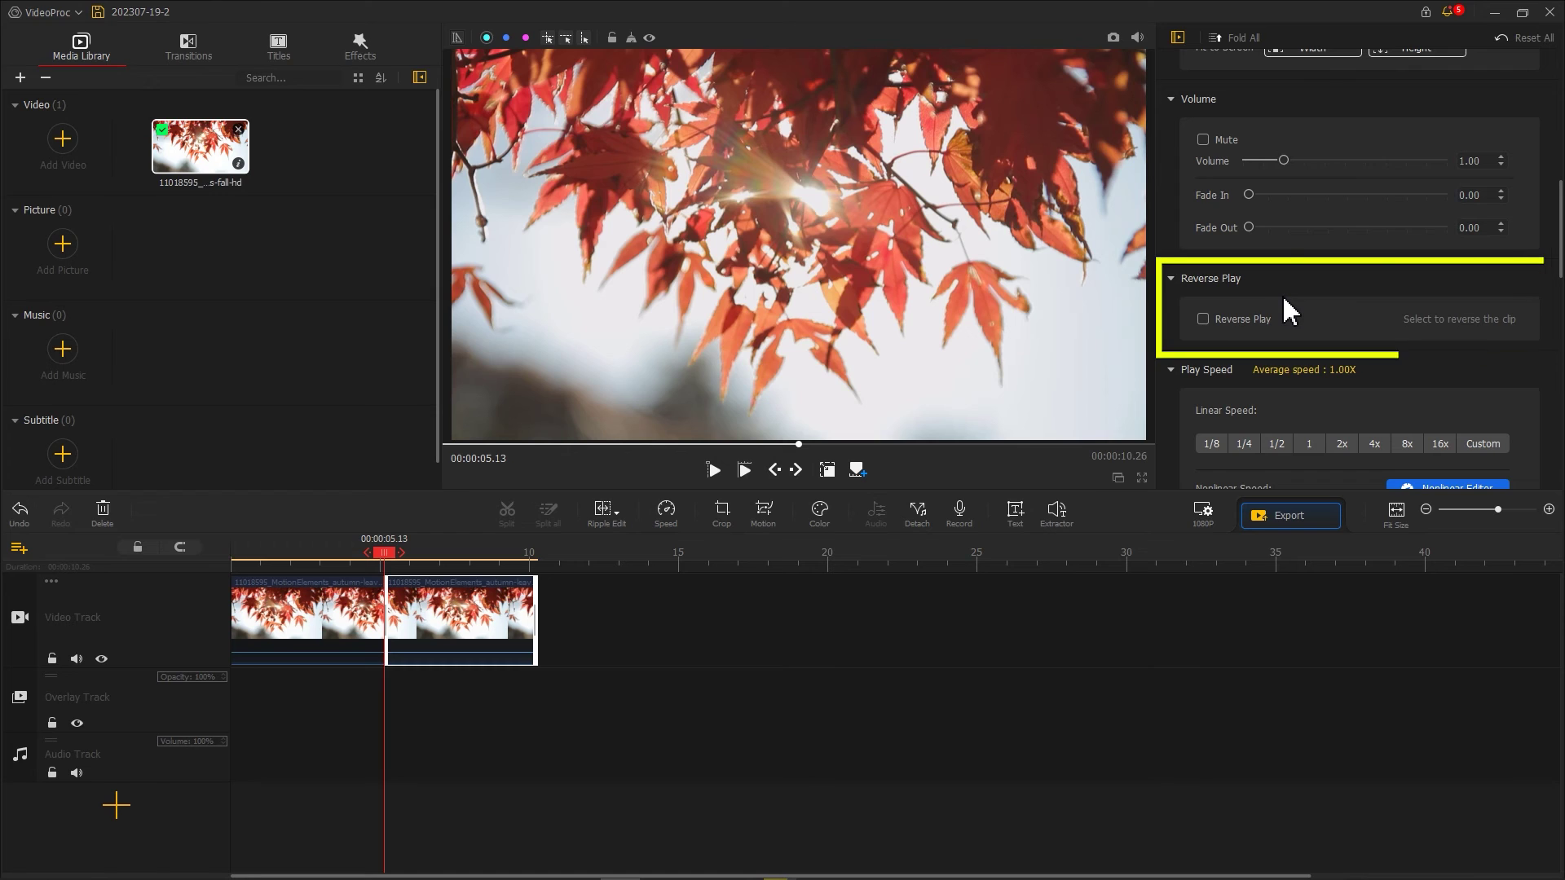
{"action": "left_click", "coordinate": [1231, 326]}
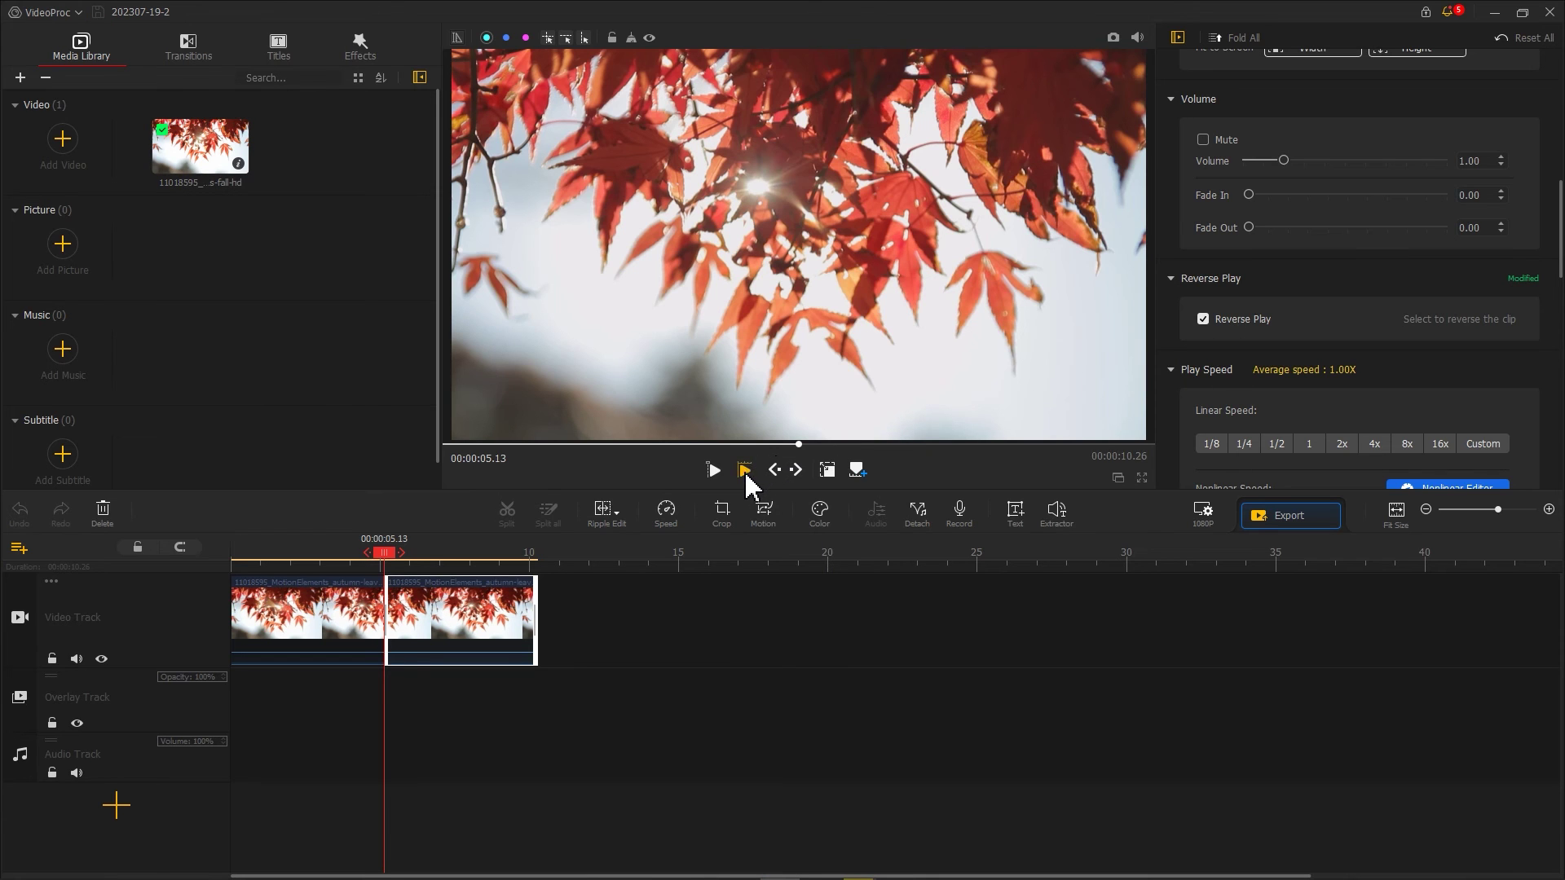
{"action": "left_click", "coordinate": [745, 473]}
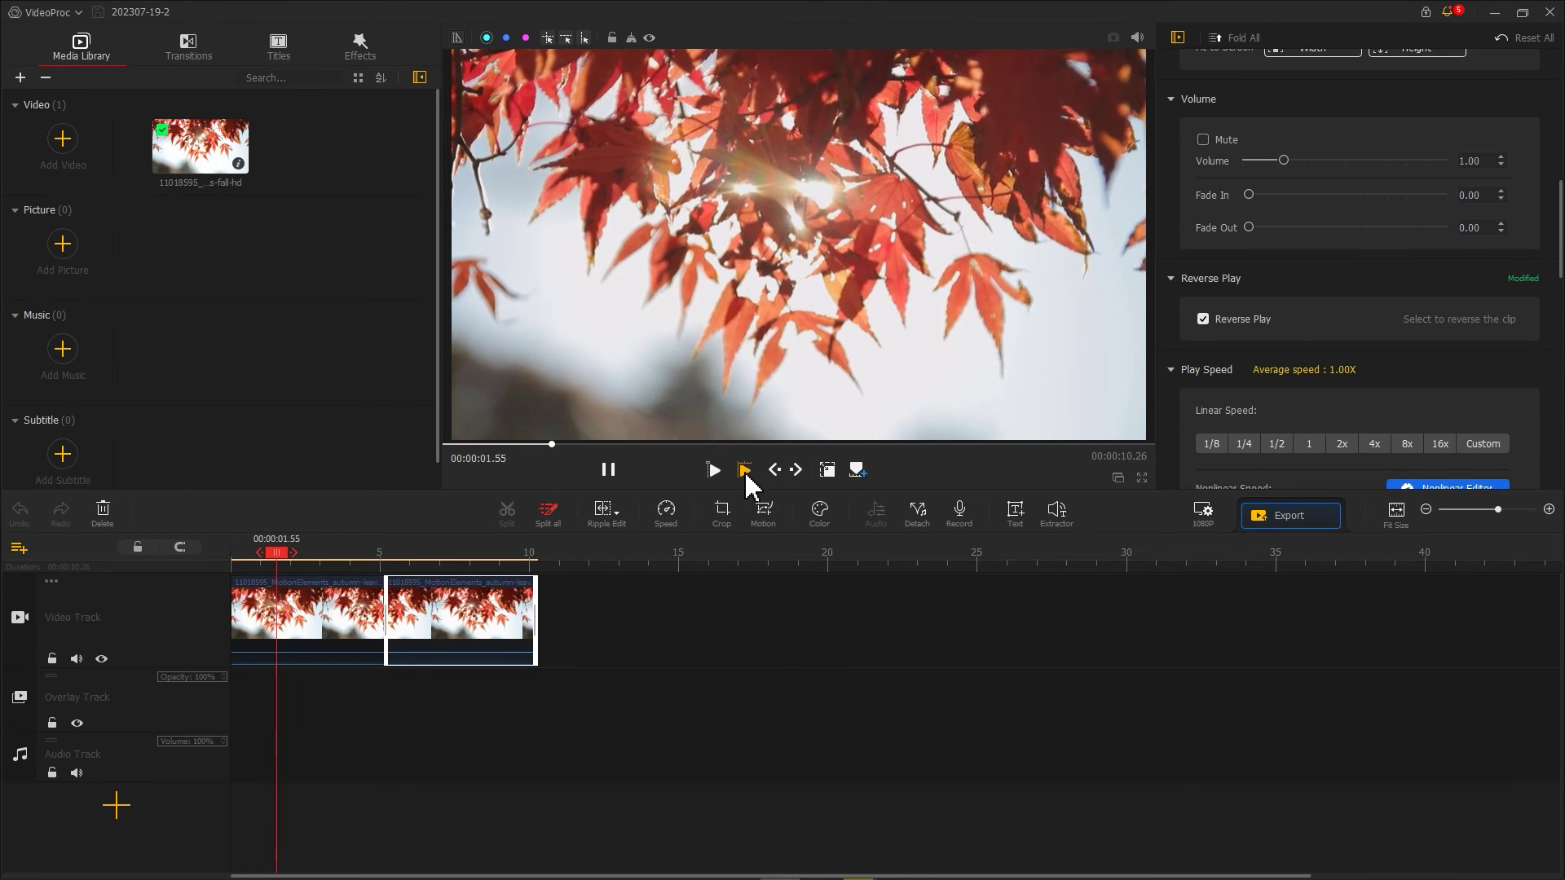